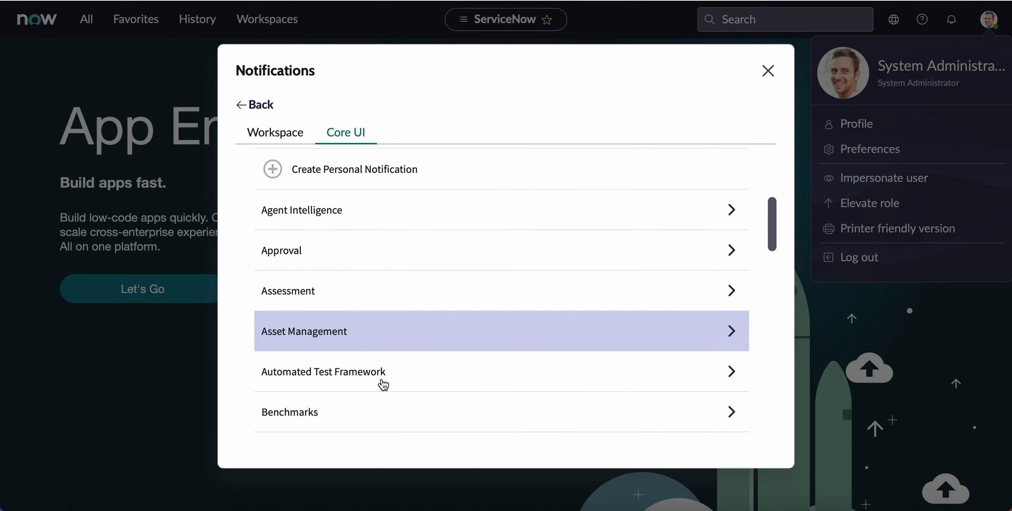
# Look through the Core UI notification categories and close the notification preferences.
pyautogui.scroll(-4, 382, 383)
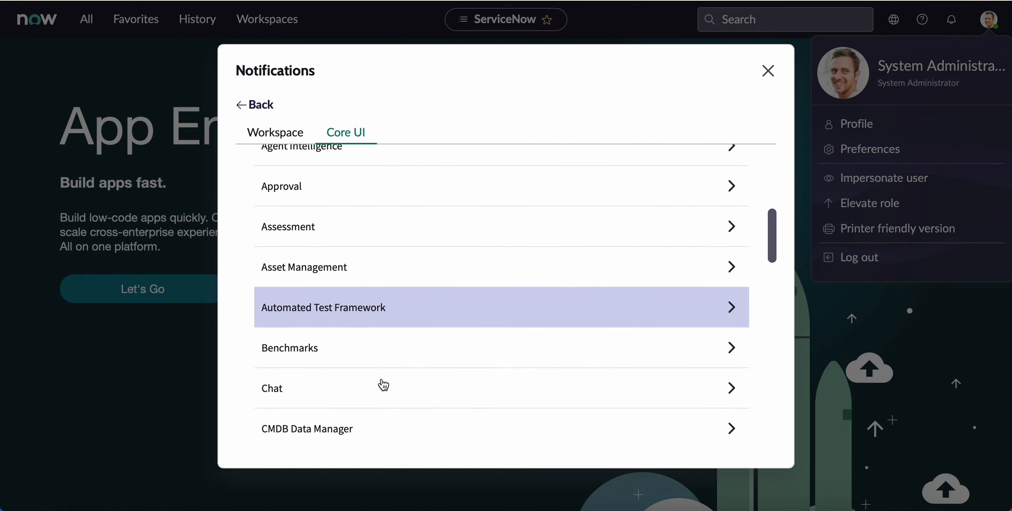
pyautogui.scroll(12, 382, 383)
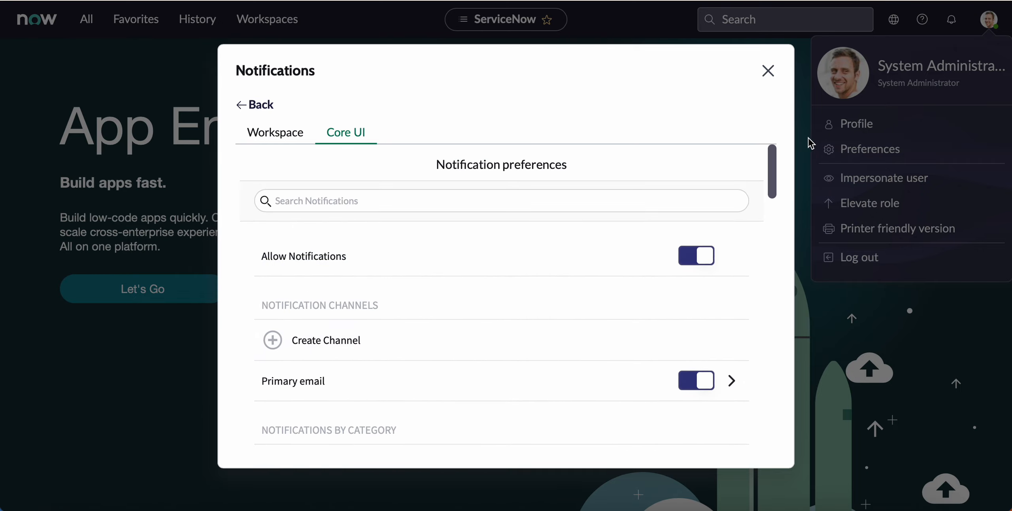
pyautogui.click(769, 70)
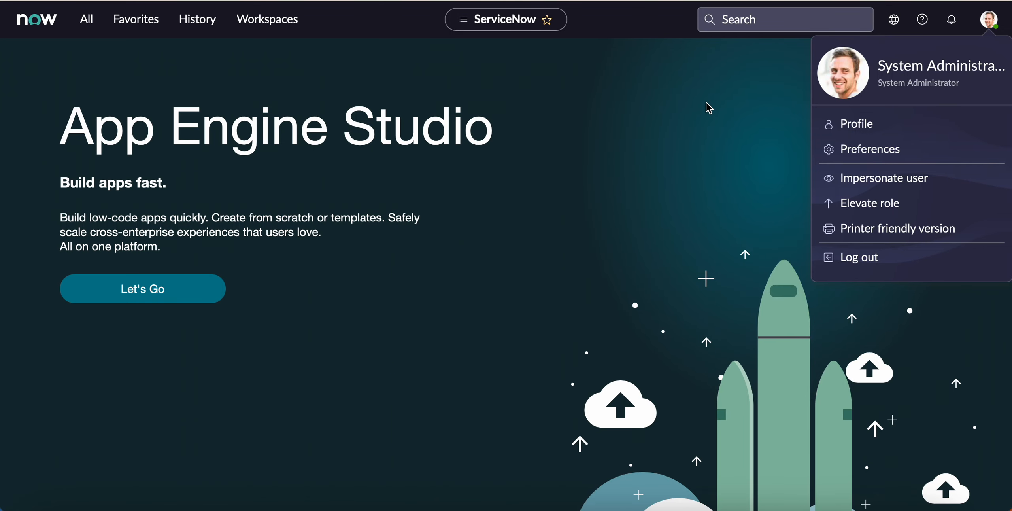
# Open the logged-in user's profile record and check the Email field.
pyautogui.click(869, 129)
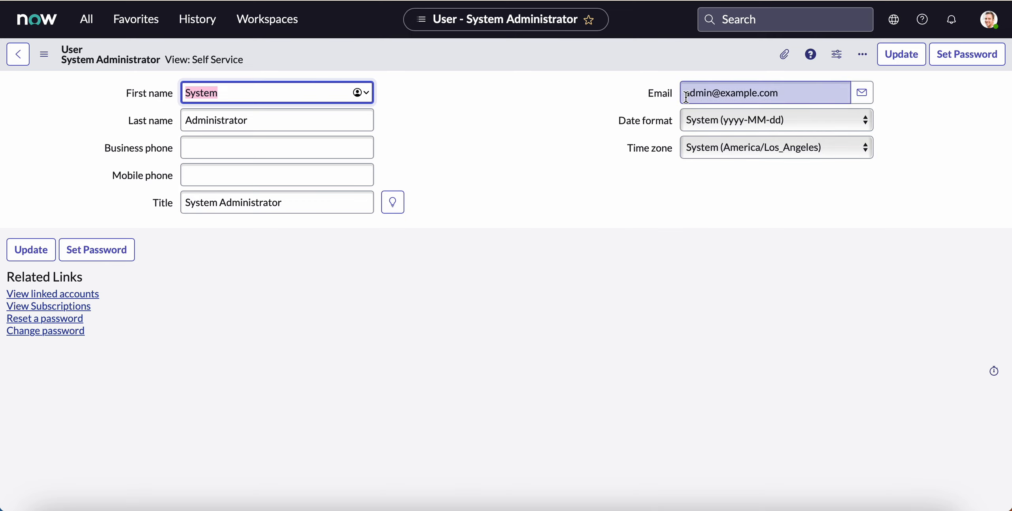
pyautogui.moveTo(686, 98); pyautogui.dragTo(760, 99)
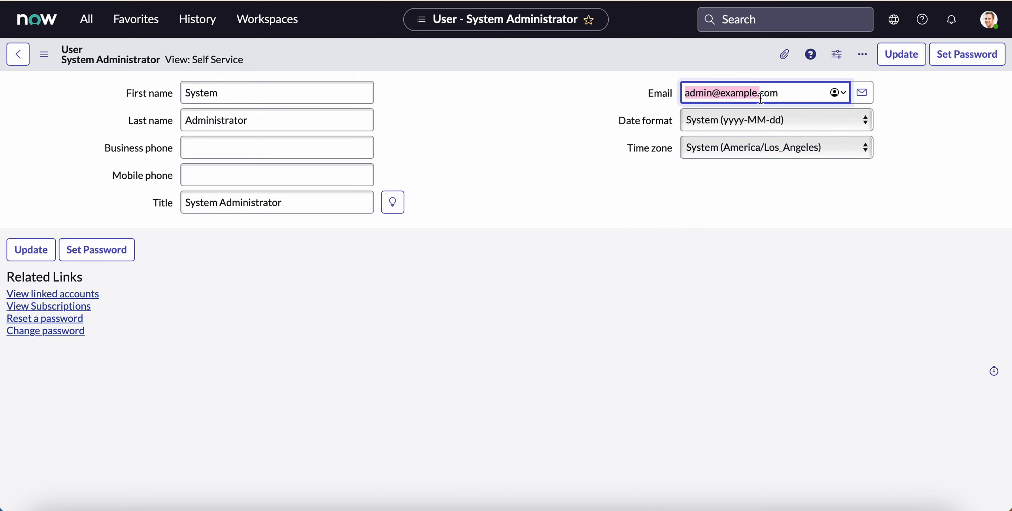
pyautogui.click(561, 127)
# Open the incident "Unable to access the shared folder." from the list of all incidents.
pyautogui.click(87, 19)
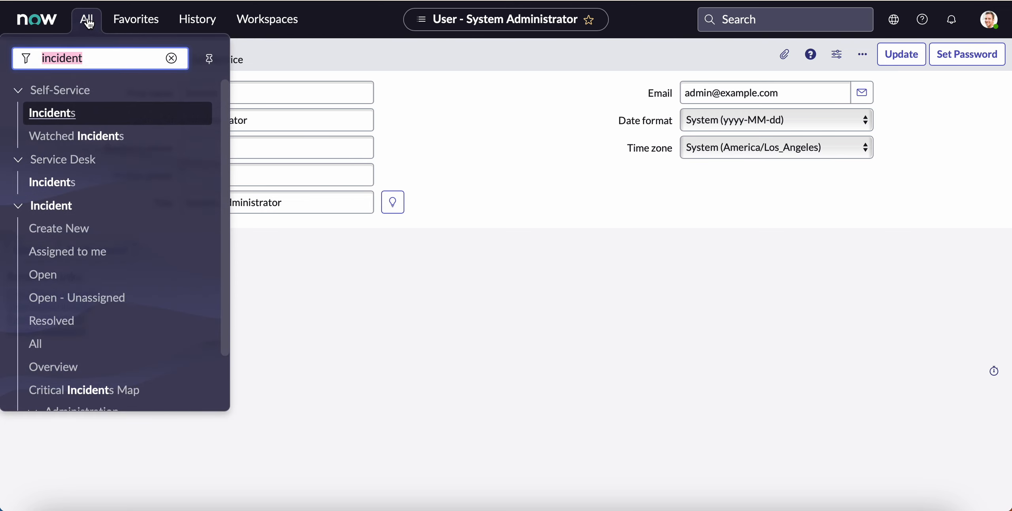
pyautogui.click(275, 49)
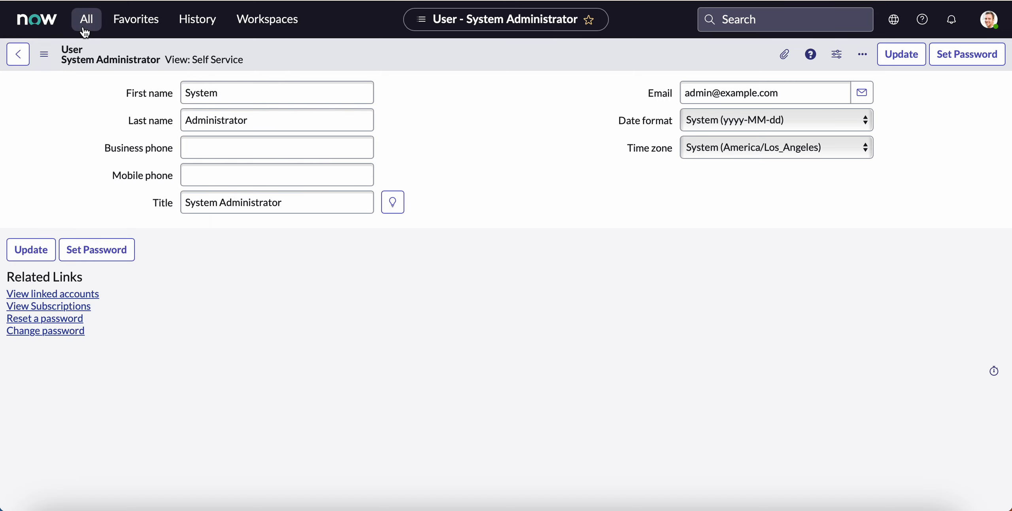
pyautogui.click(41, 20)
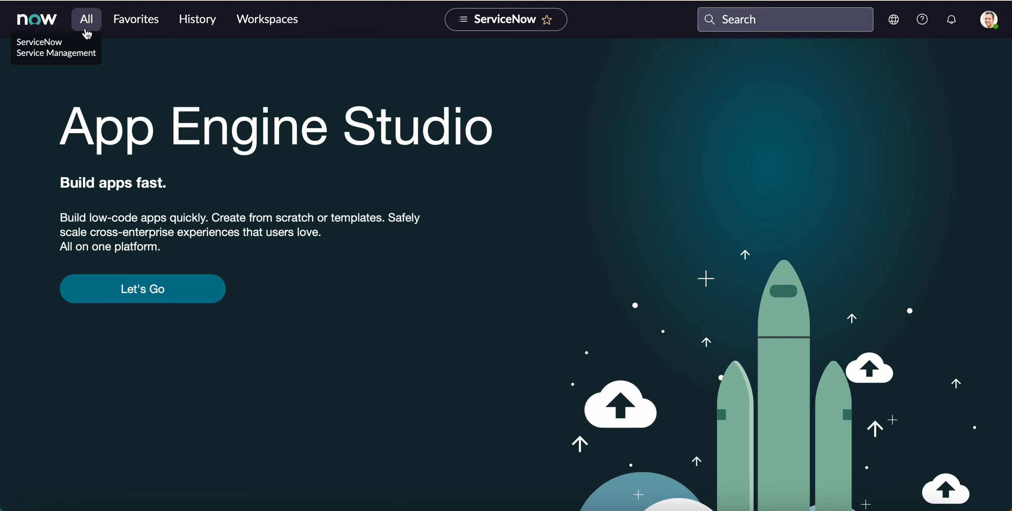
pyautogui.click(87, 23)
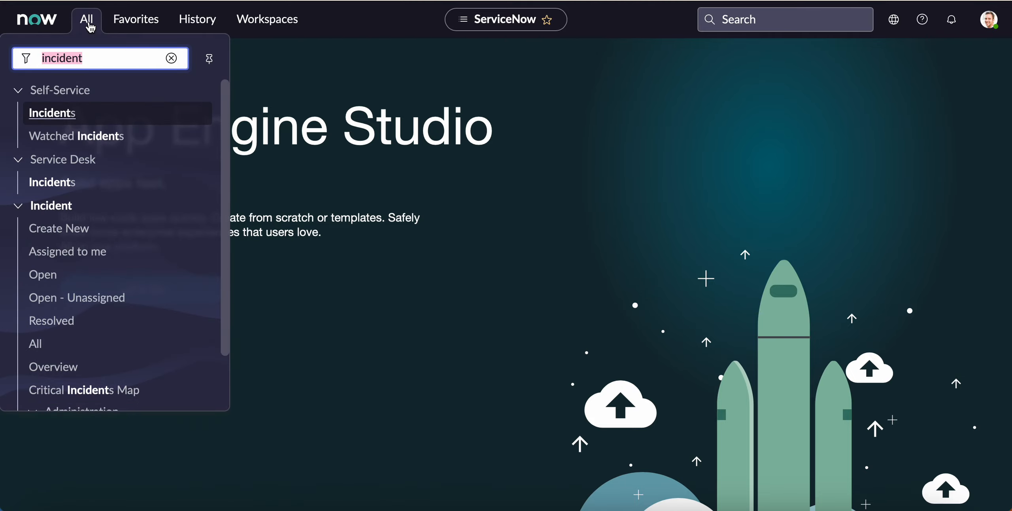
pyautogui.click(41, 344)
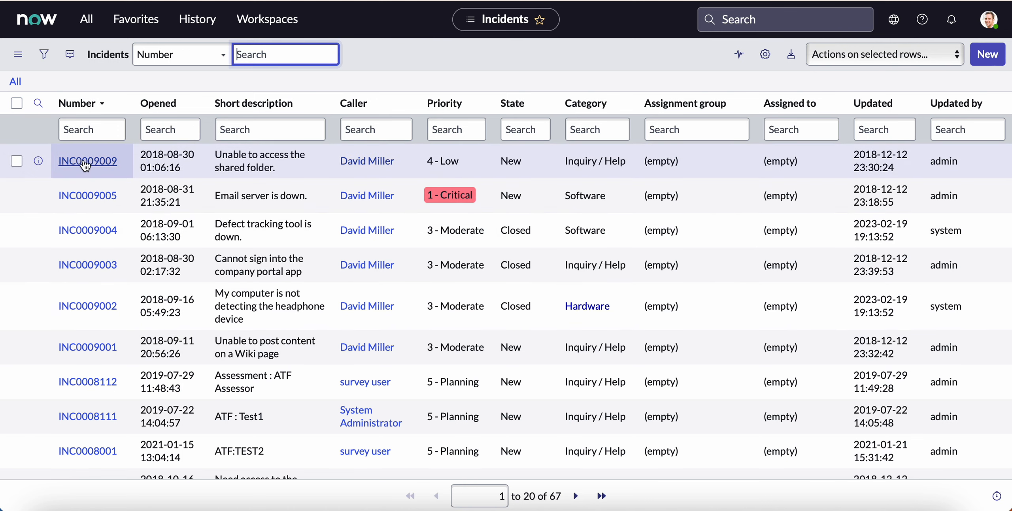
pyautogui.click(85, 162)
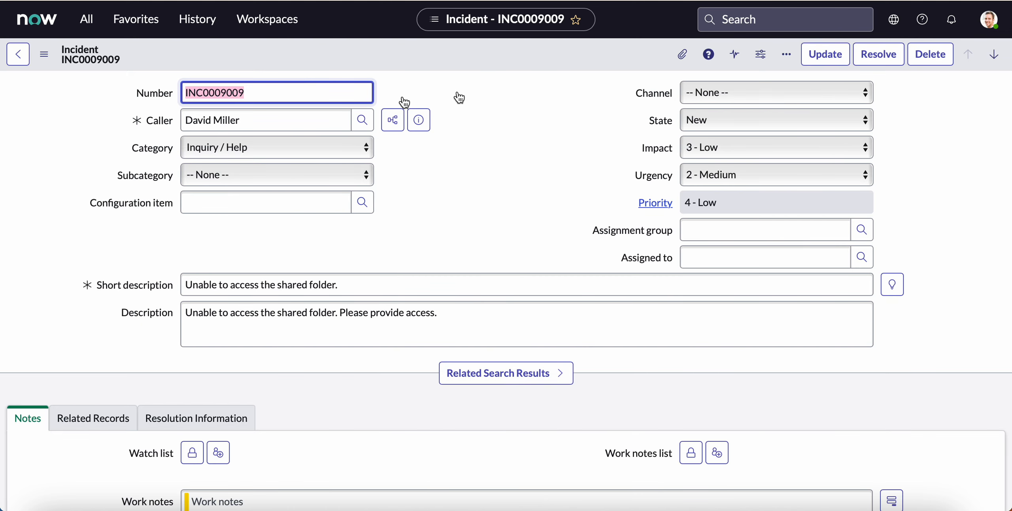
# View the options available for the incident's Channel and leave its value as it is.
pyautogui.click(697, 94)
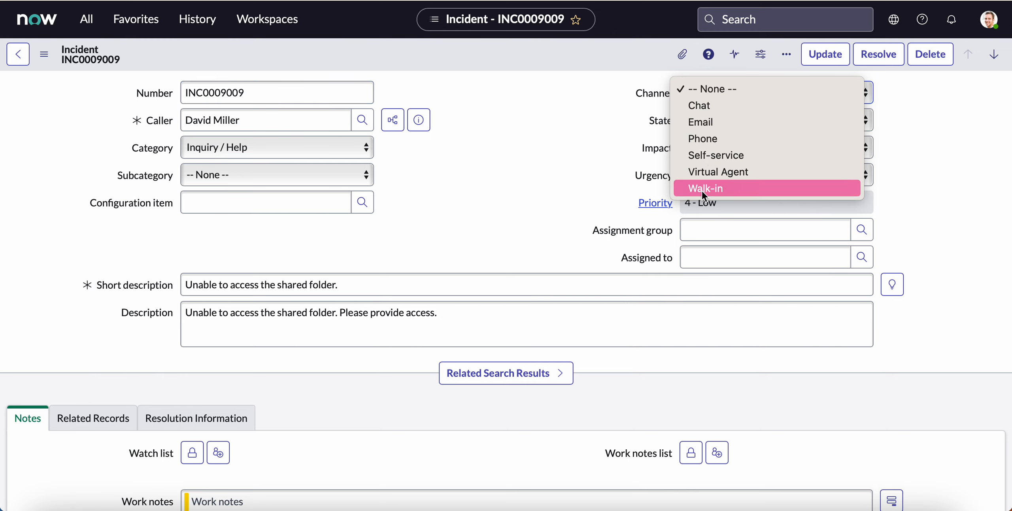
pyautogui.click(587, 128)
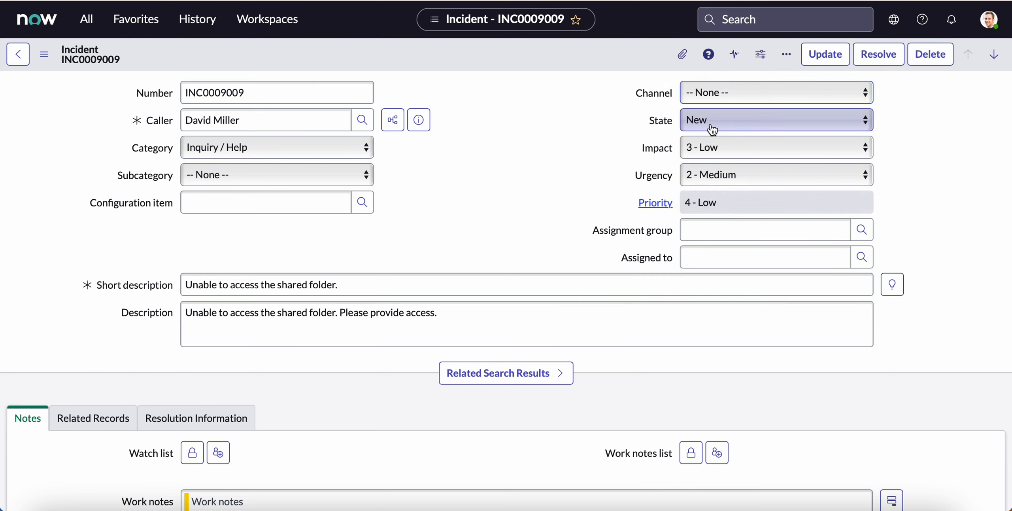
pyautogui.click(706, 98)
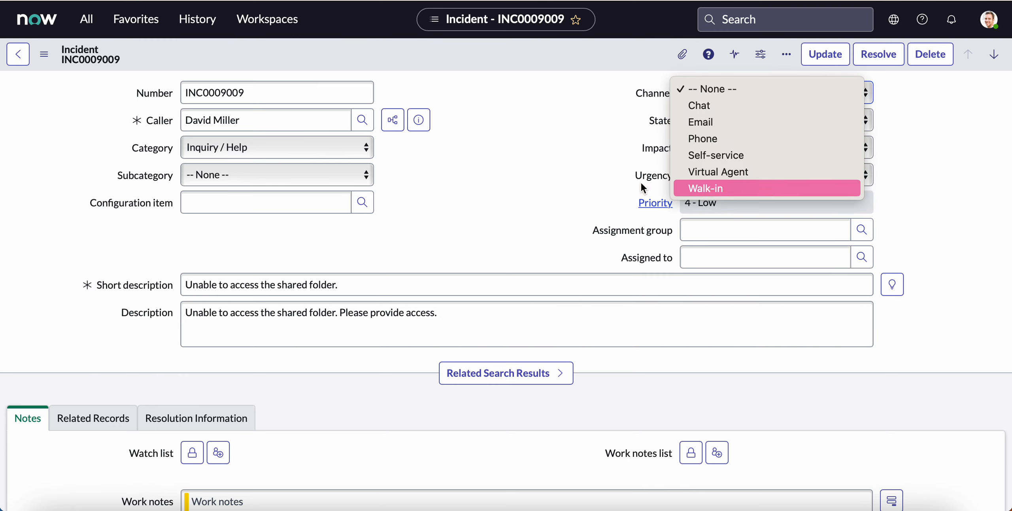
pyautogui.click(542, 176)
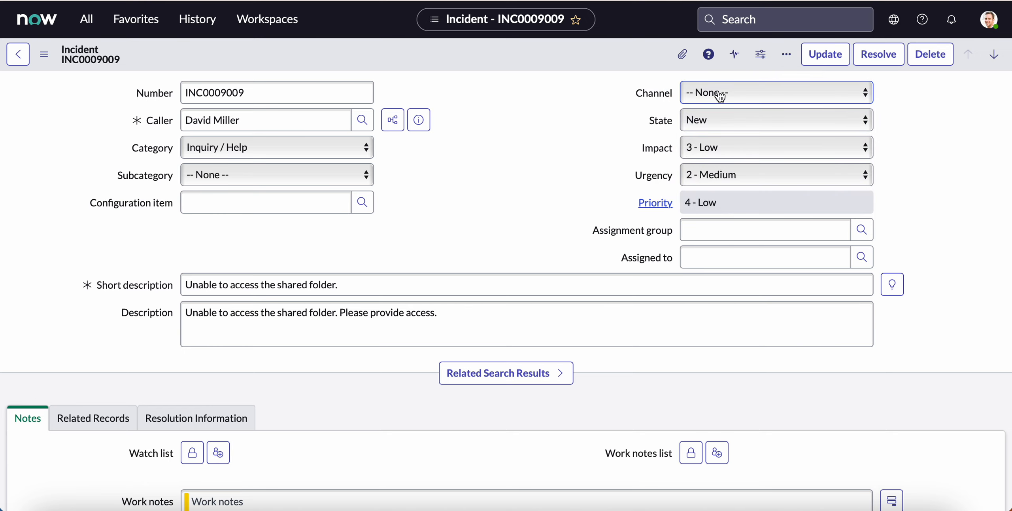
pyautogui.click(702, 235)
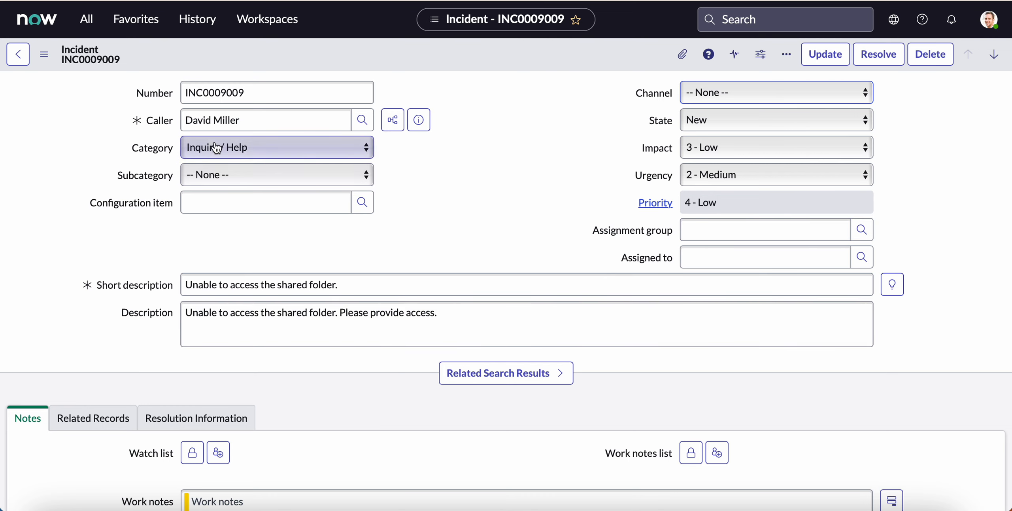
# Filter the navigator for "notifications" and open the email Notifications list under System Notification.
pyautogui.click(87, 23)
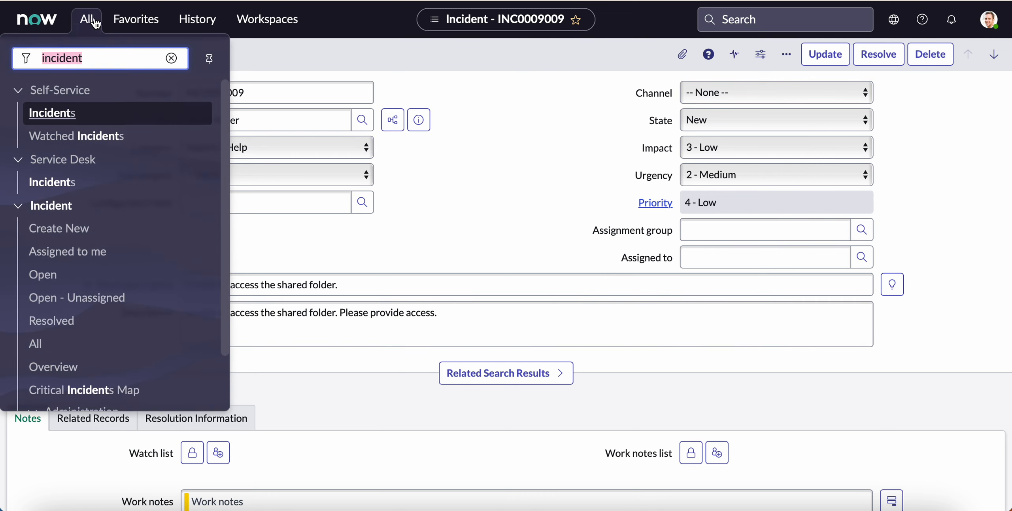
pyautogui.click(171, 58)
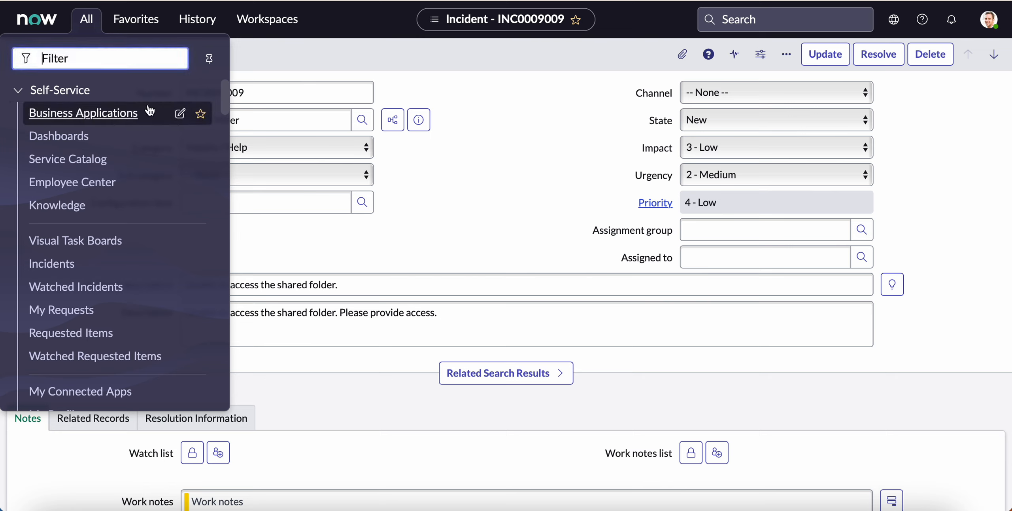
pyautogui.write('notification')
pyautogui.scroll(-5, 147, 278)
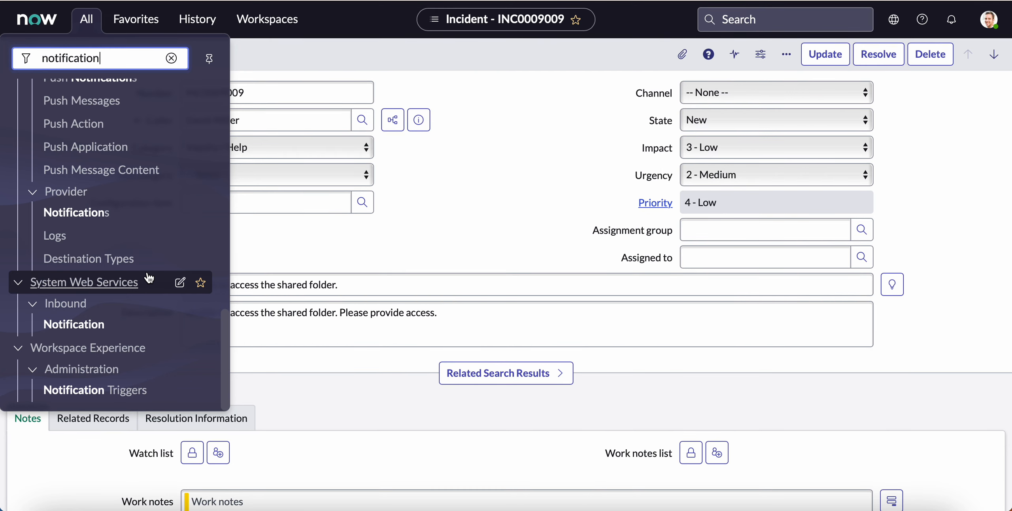
pyautogui.scroll(1, 150, 278)
pyautogui.scroll(6, 149, 278)
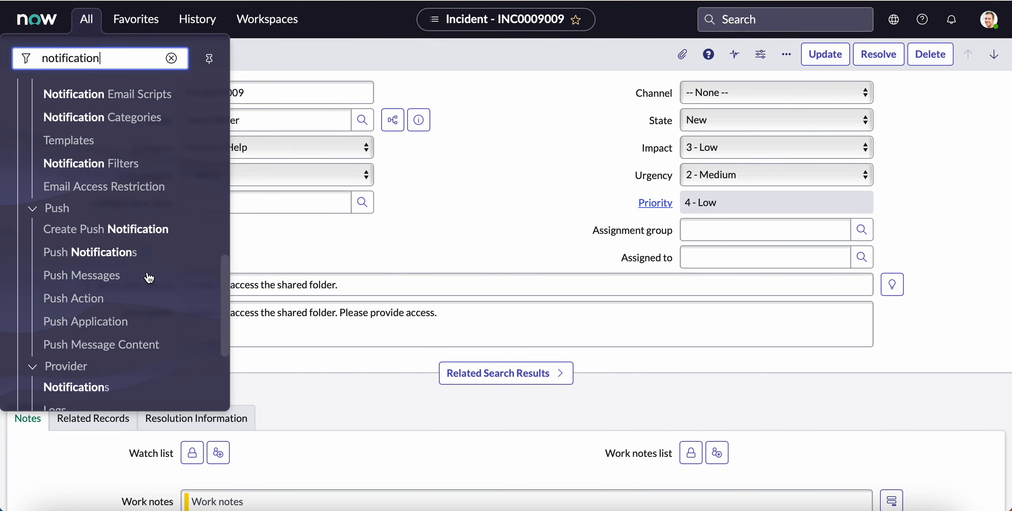
pyautogui.write('s')
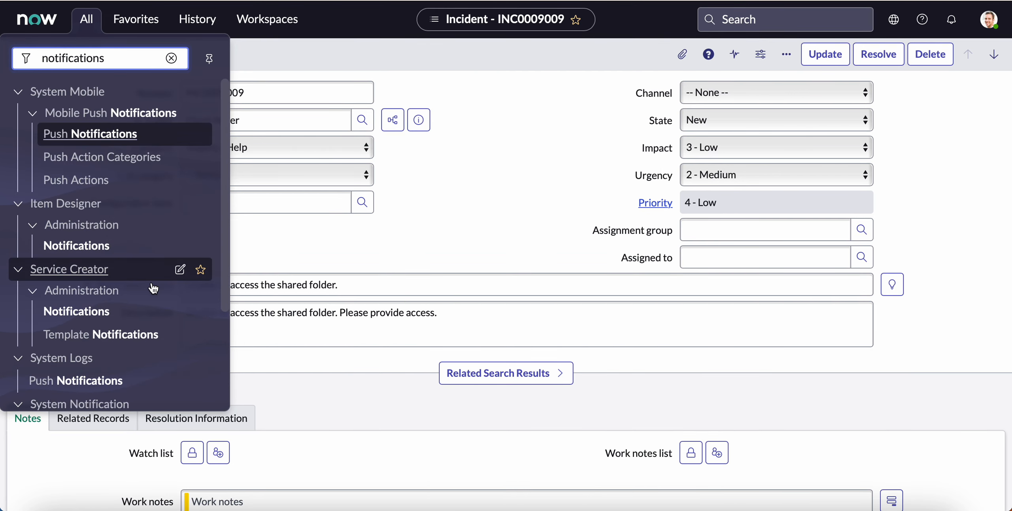
pyautogui.scroll(-5, 149, 285)
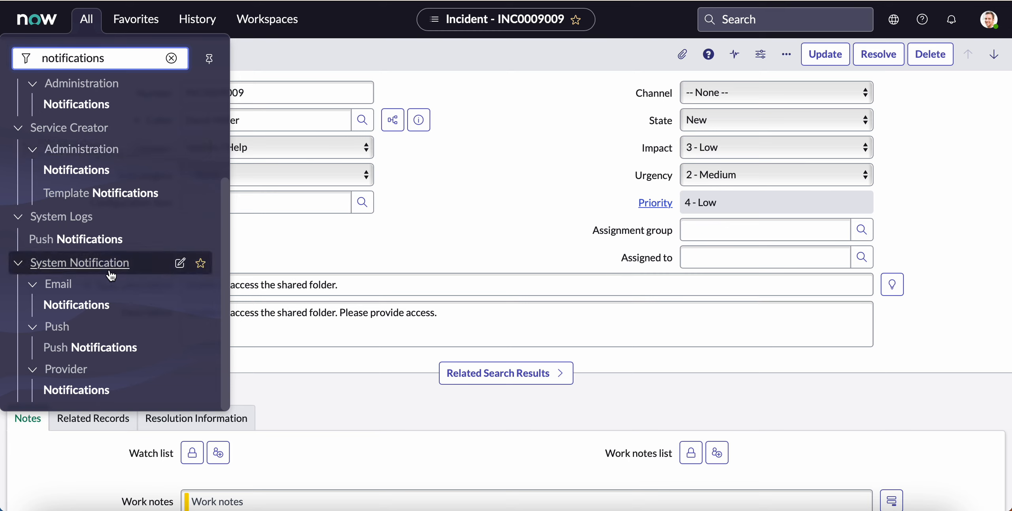
pyautogui.click(86, 307)
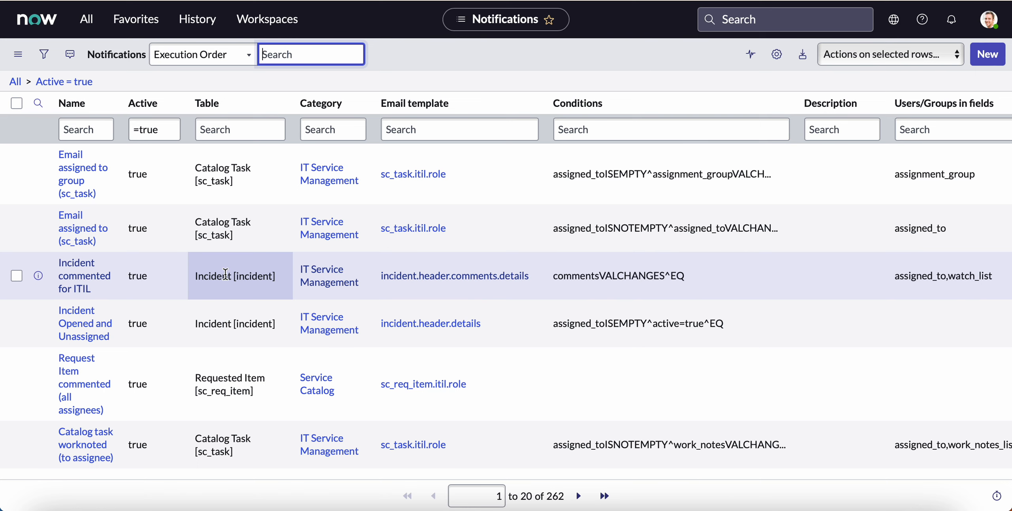
# Filter the notifications list to records on the Incident table whose name contains "close".
pyautogui.rightClick(225, 274)
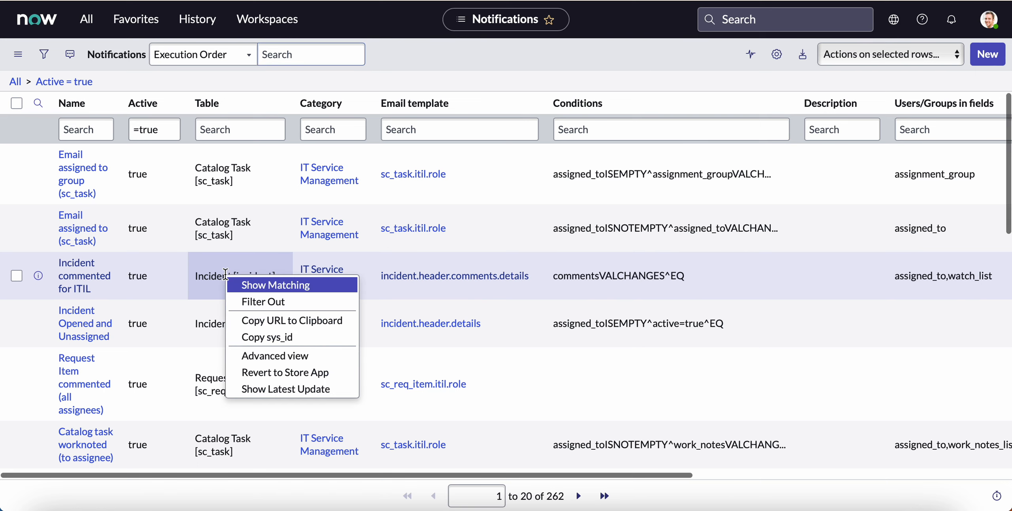
pyautogui.click(260, 286)
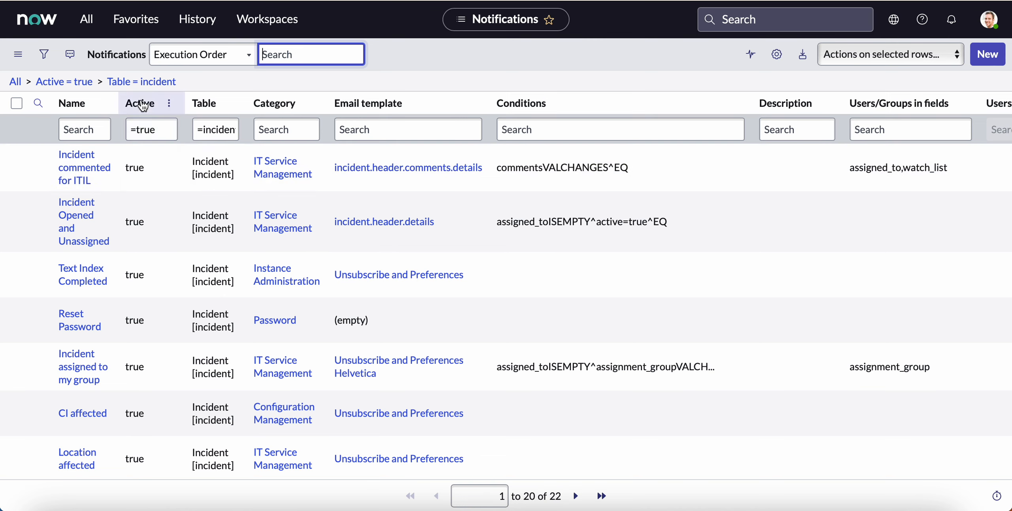
pyautogui.click(162, 129)
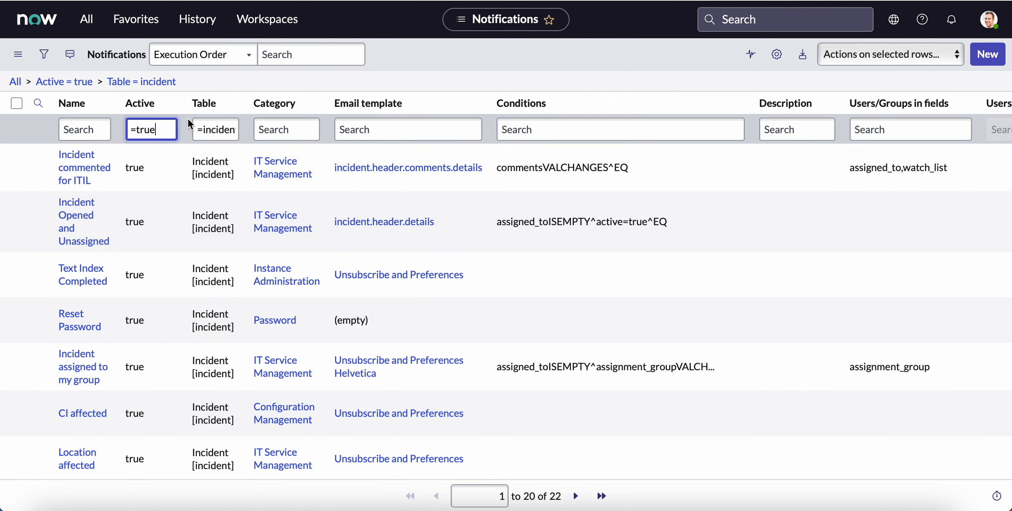
pyautogui.click(90, 130)
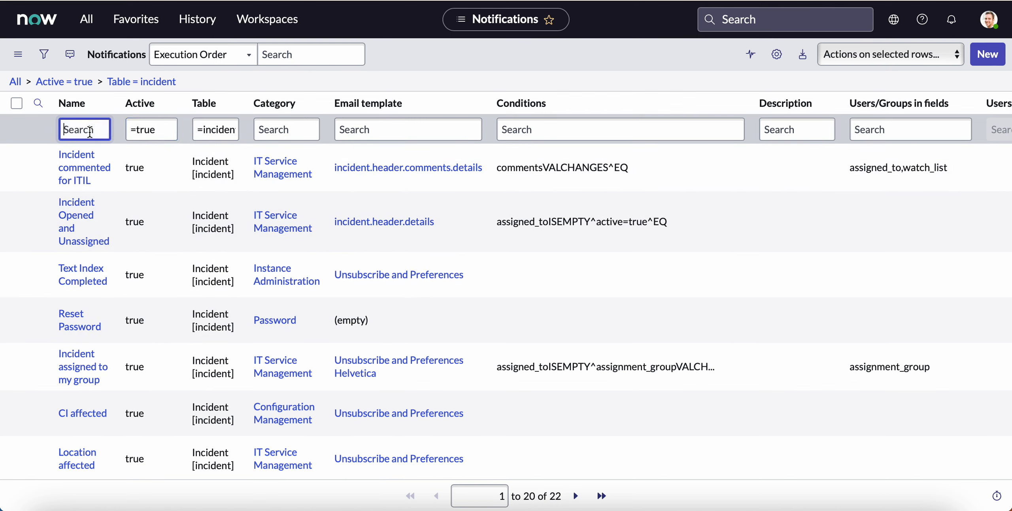
pyautogui.write('*')
pyautogui.press('Return')
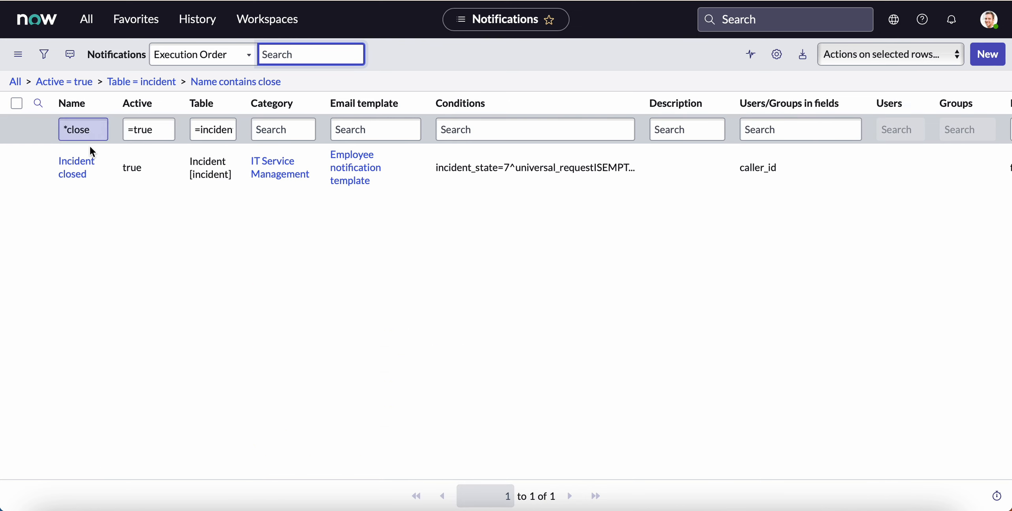
# Open the "Incident closed" notification and review its settings for who will receive it.
pyautogui.click(86, 172)
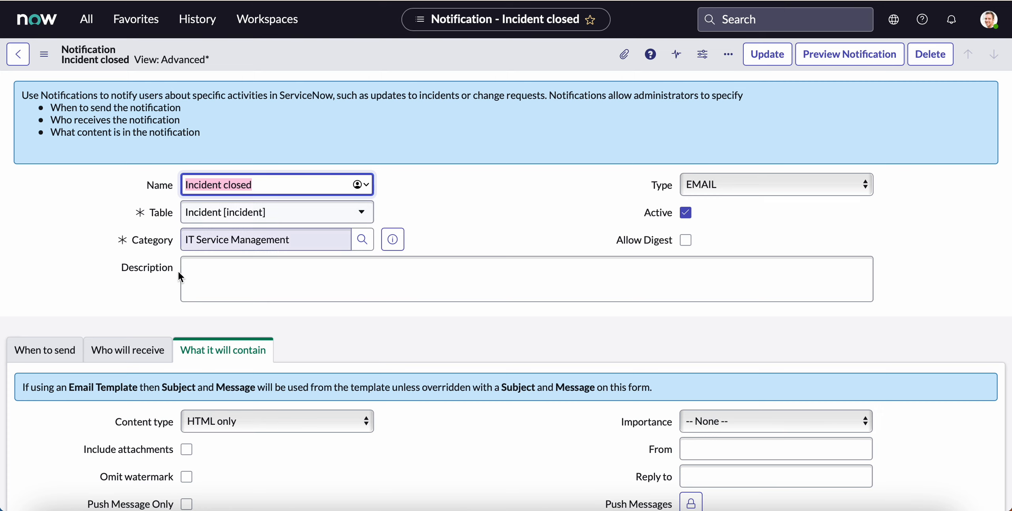
pyautogui.scroll(-3, 136, 352)
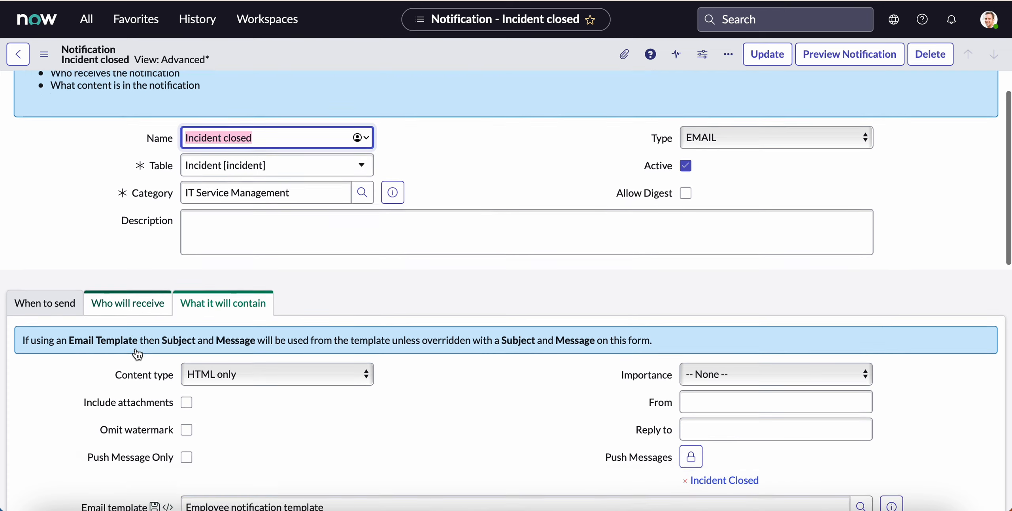
pyautogui.click(138, 244)
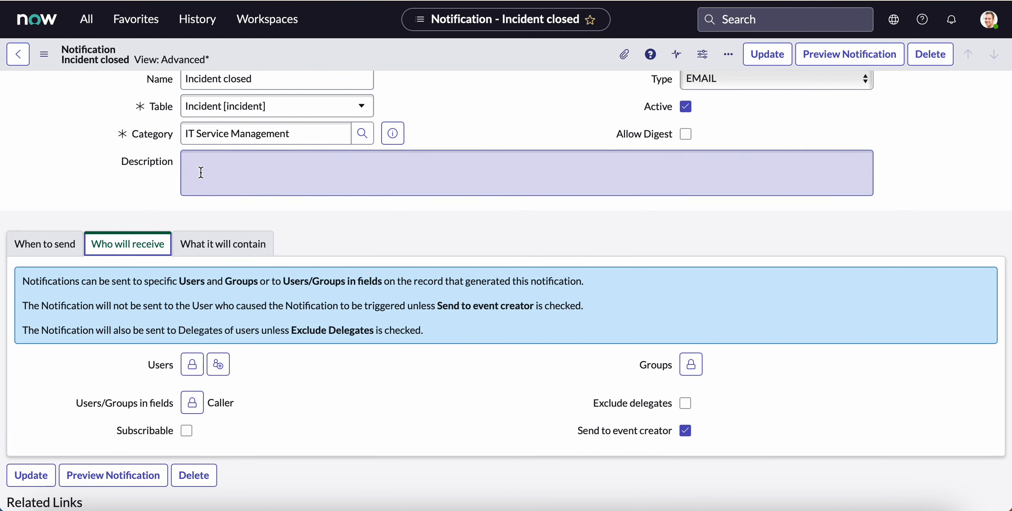
pyautogui.scroll(1, 200, 170)
pyautogui.scroll(3, 200, 173)
pyautogui.scroll(-3, 199, 173)
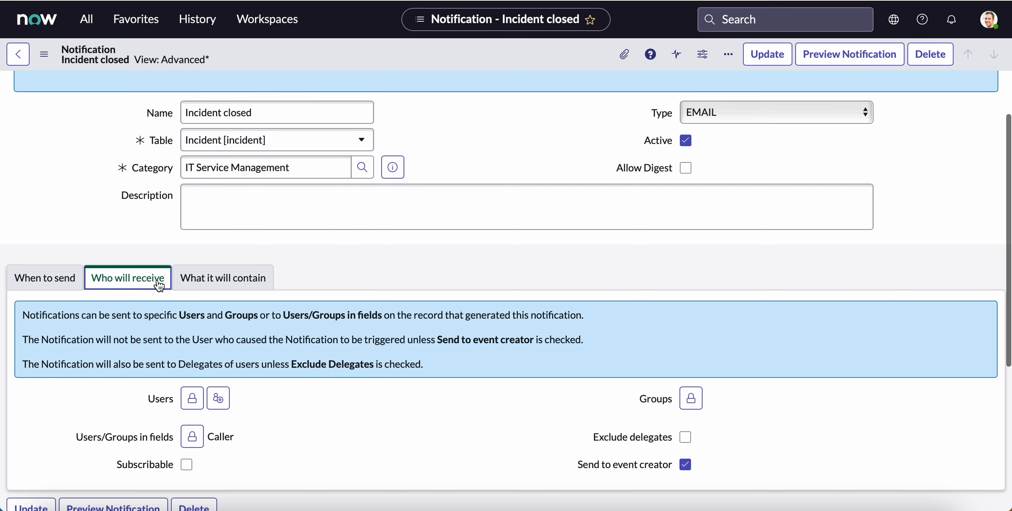
# Examine when the "Incident closed" notification is sent, including its filter conditions and advanced condition script.
pyautogui.click(56, 285)
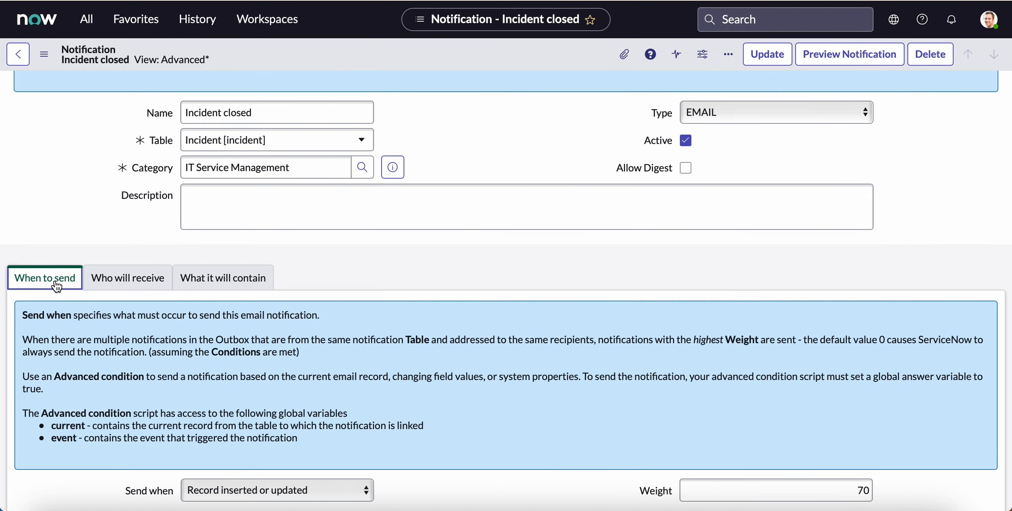
pyautogui.scroll(-6, 84, 295)
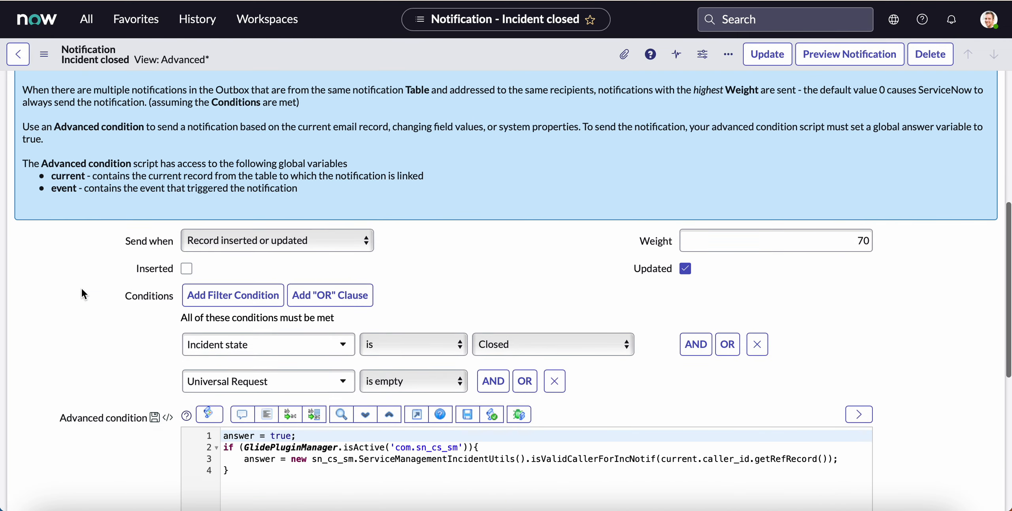
pyautogui.scroll(-2, 82, 287)
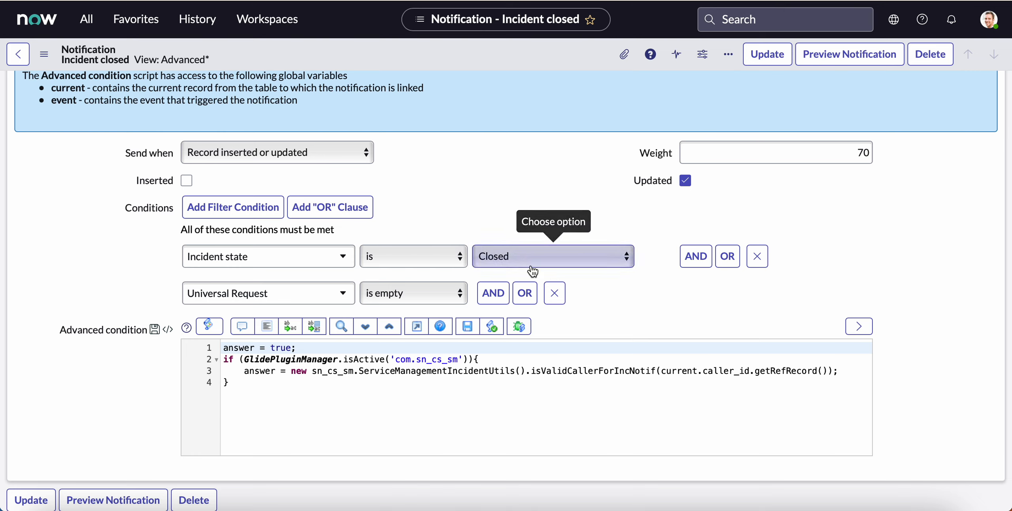
# Review what the "Incident closed" notification will contain, including its content type, email template and subject.
pyautogui.scroll(4, 509, 233)
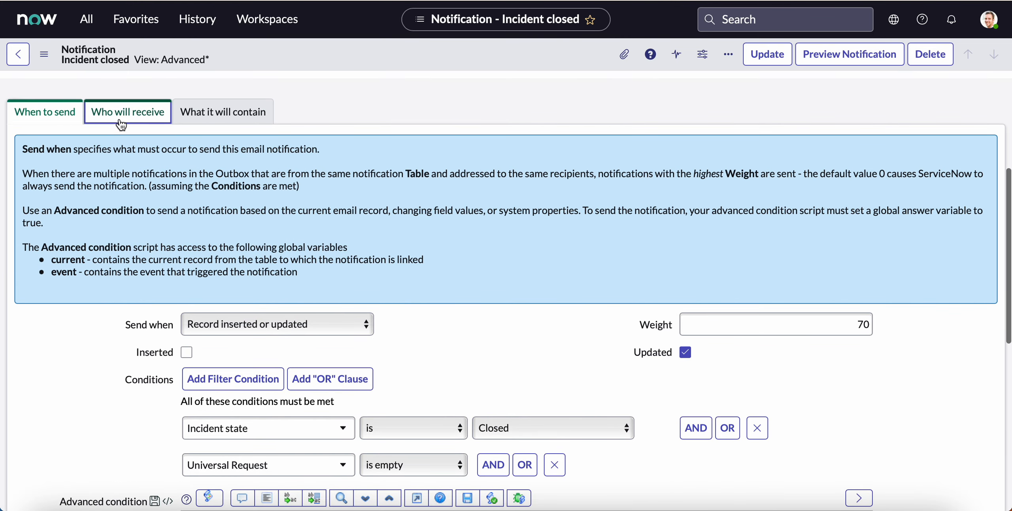
pyautogui.click(128, 111)
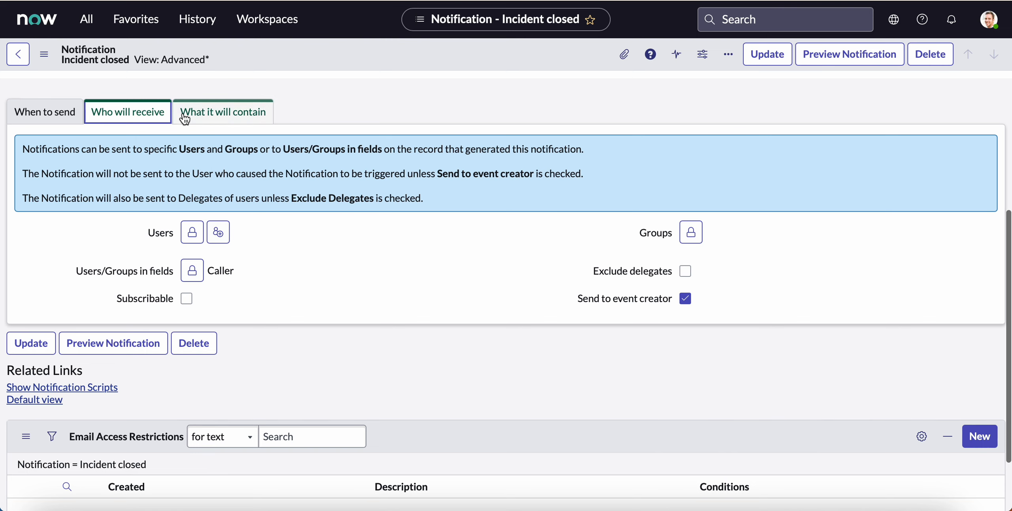
pyautogui.click(218, 117)
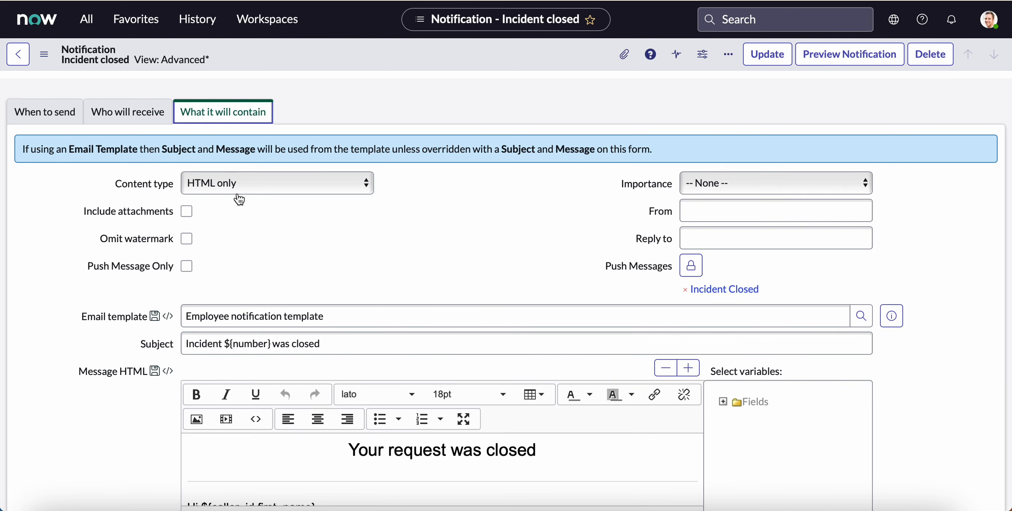
pyautogui.scroll(-3, 246, 219)
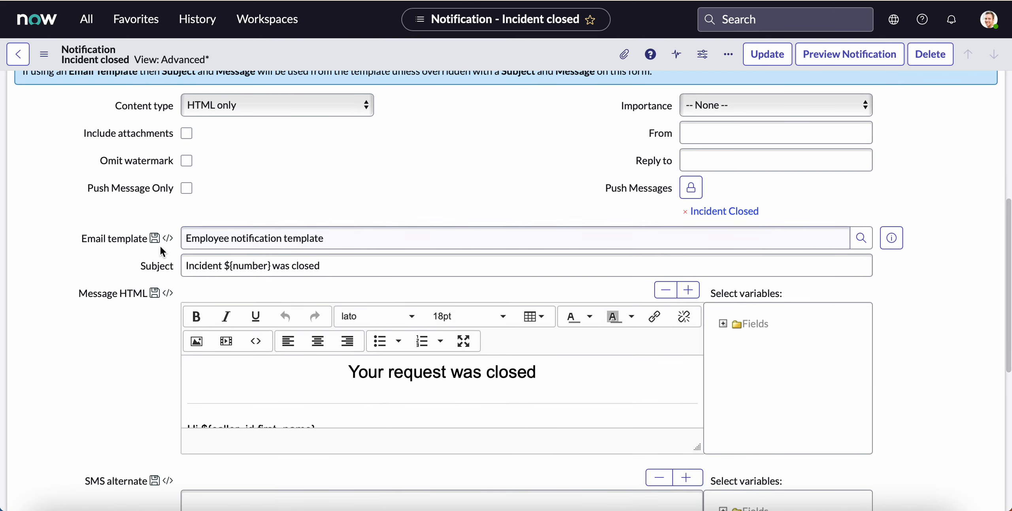
pyautogui.click(186, 265)
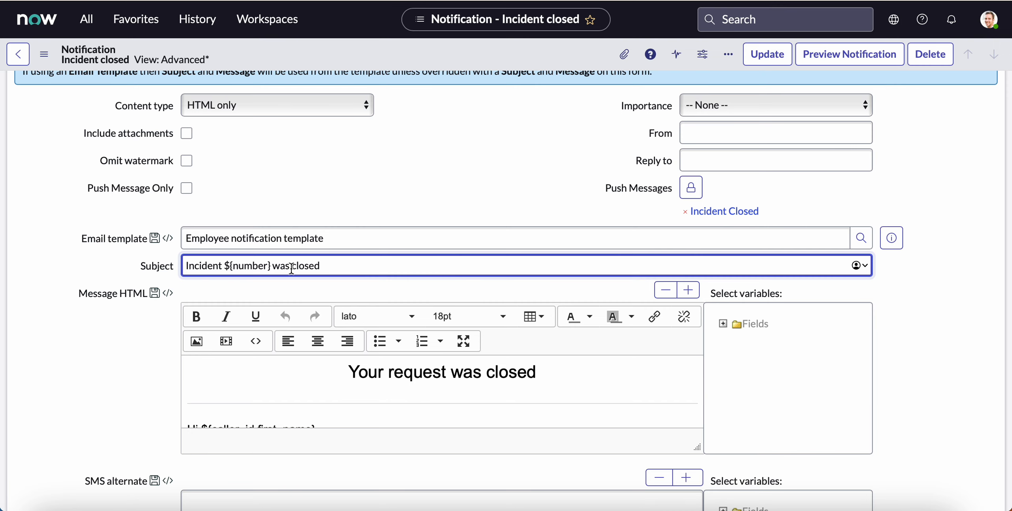
pyautogui.scroll(-1, 320, 350)
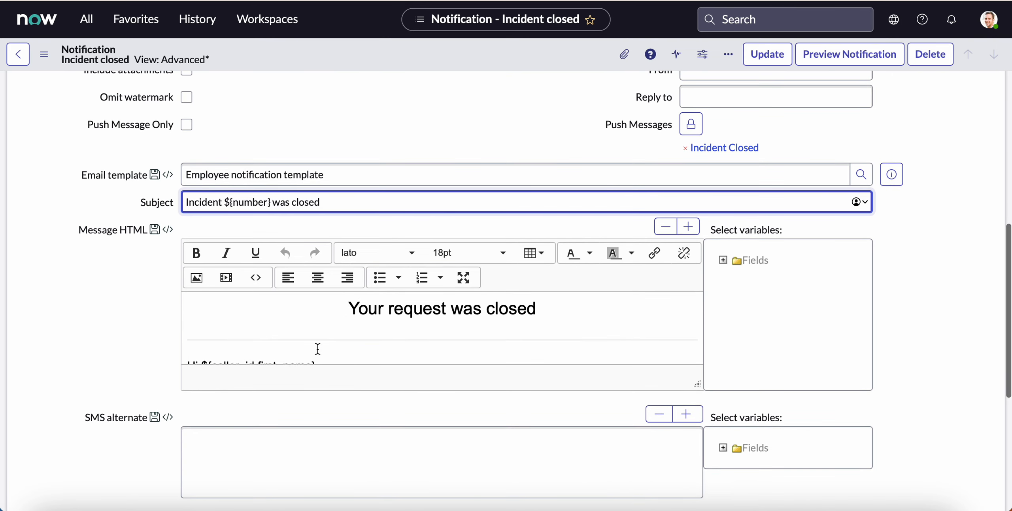
# Enlarge the Message HTML editor and read the whole notification body, including its variables and mail script references.
pyautogui.scroll(-1, 389, 329)
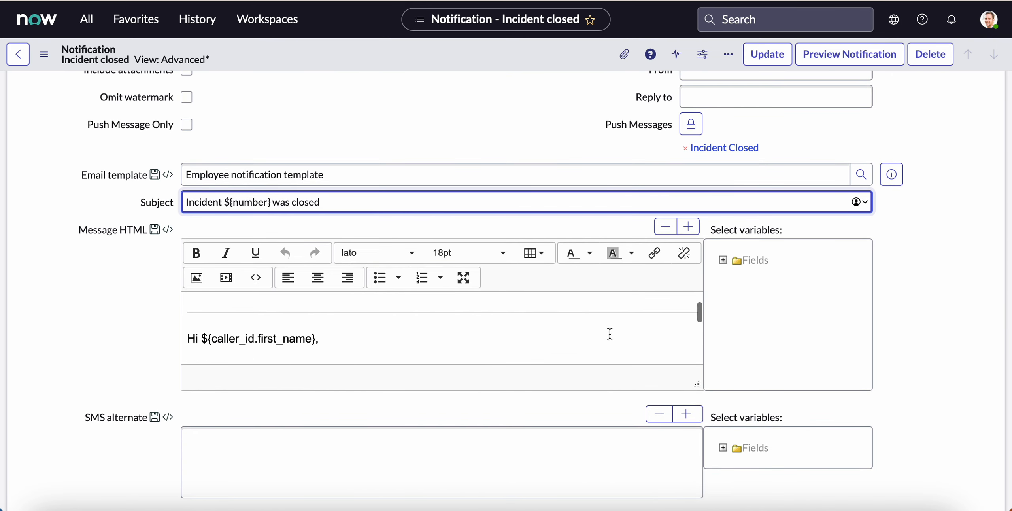
pyautogui.moveTo(697, 383); pyautogui.dragTo(710, 468)
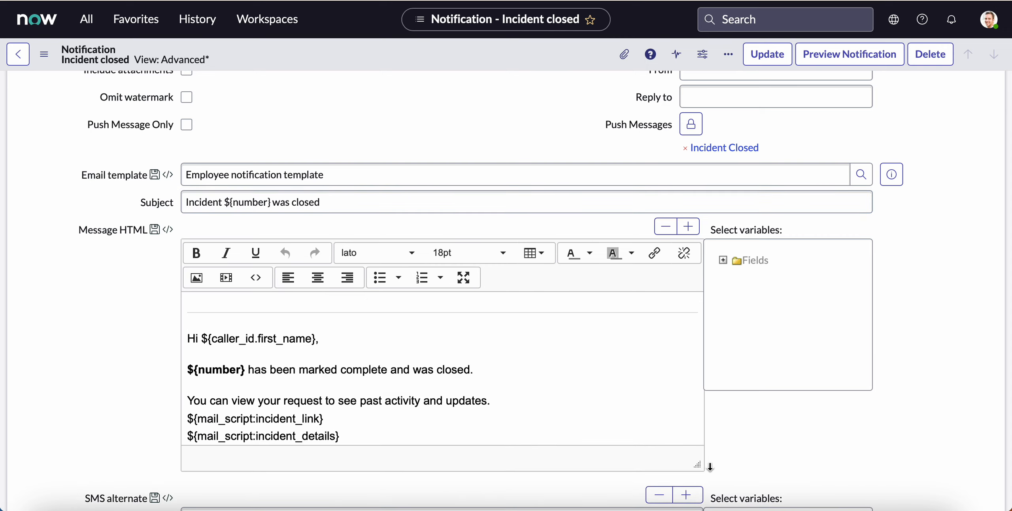
pyautogui.scroll(1, 531, 405)
pyautogui.scroll(1, 530, 405)
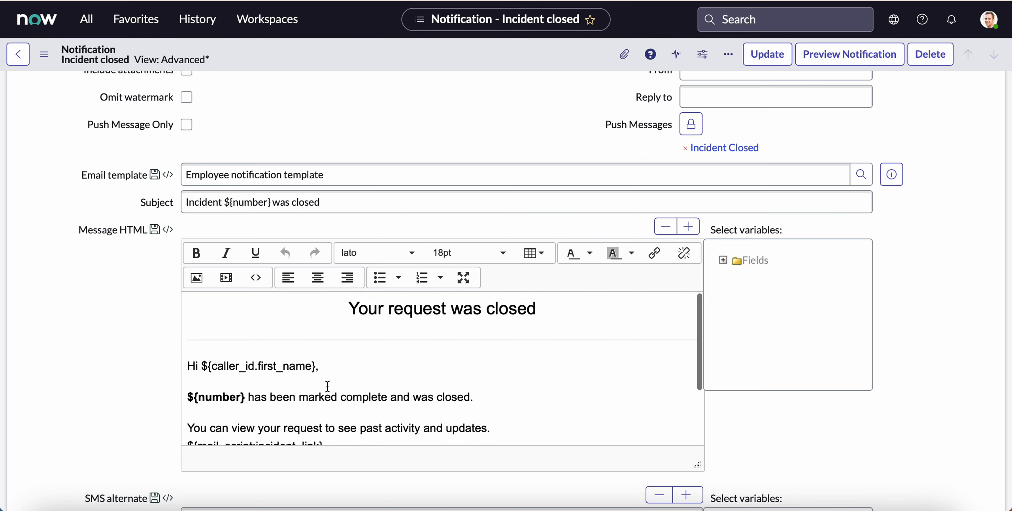
pyautogui.scroll(-3, 328, 386)
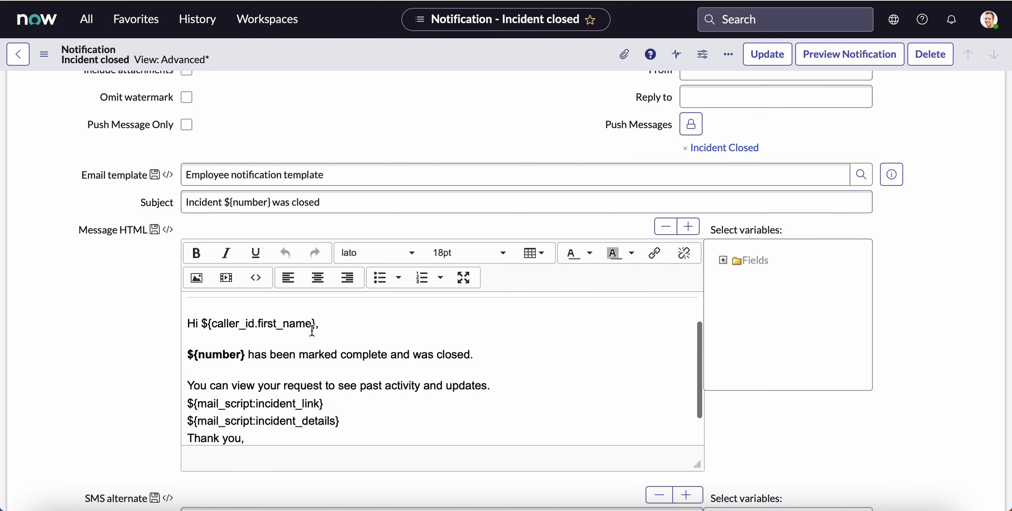
pyautogui.scroll(-3, 314, 374)
pyautogui.scroll(-2, 314, 374)
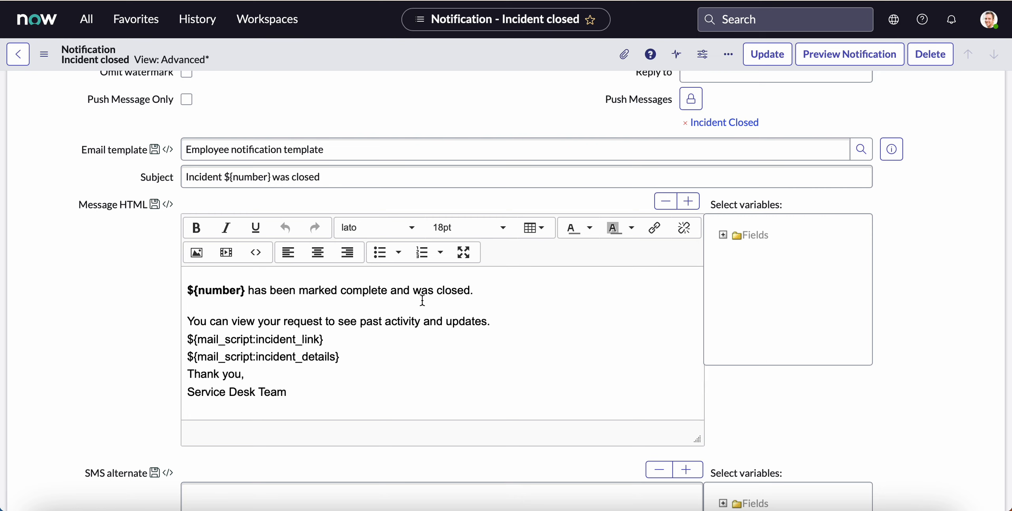
pyautogui.scroll(-1, 232, 373)
pyautogui.scroll(-3, 232, 373)
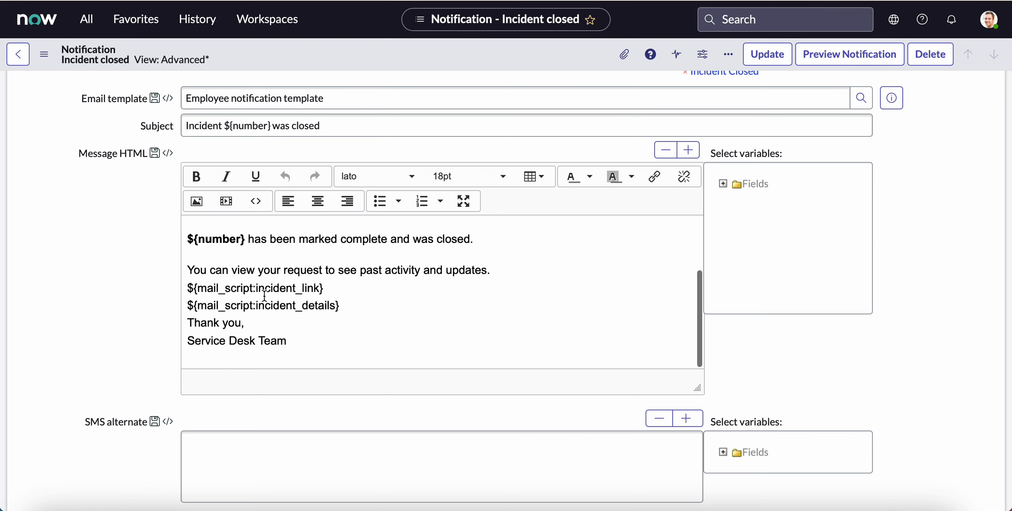
# Show the email scripts used by the "Incident closed" notification, then return to its form.
pyautogui.scroll(-6, 135, 375)
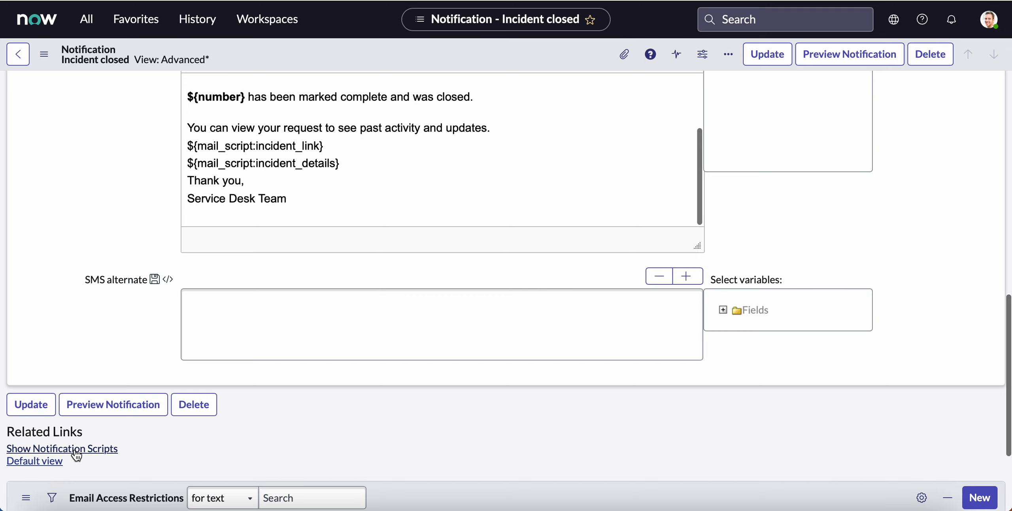
pyautogui.click(92, 454)
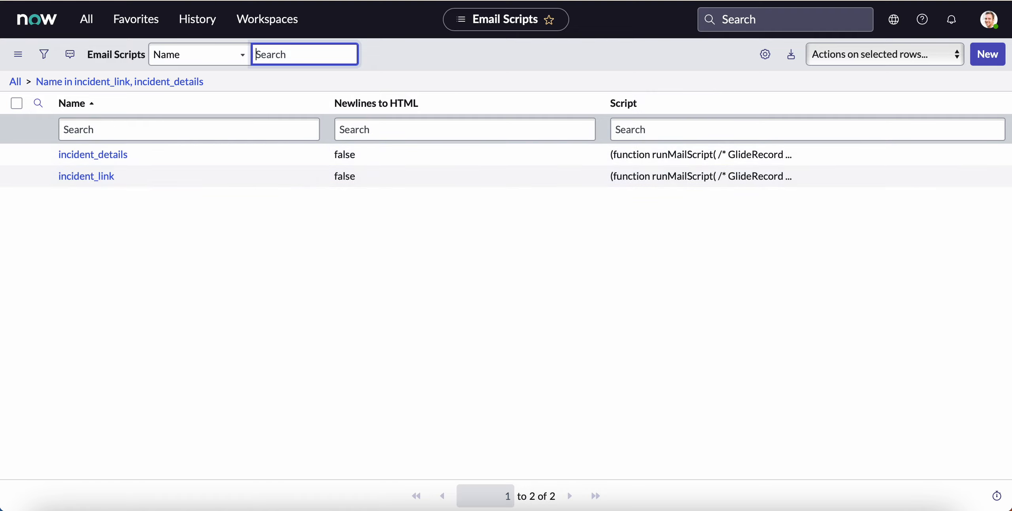
pyautogui.press('super+bracketleft')
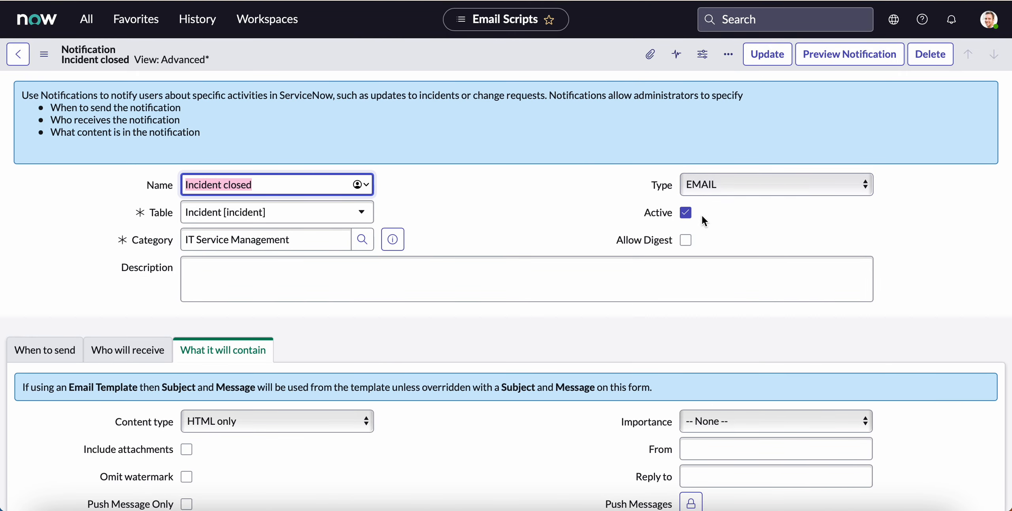
# Preview the "Incident closed" notification, review its recipient, subject and rendered body, and close the preview.
pyautogui.scroll(-2, 600, 270)
pyautogui.scroll(2, 600, 269)
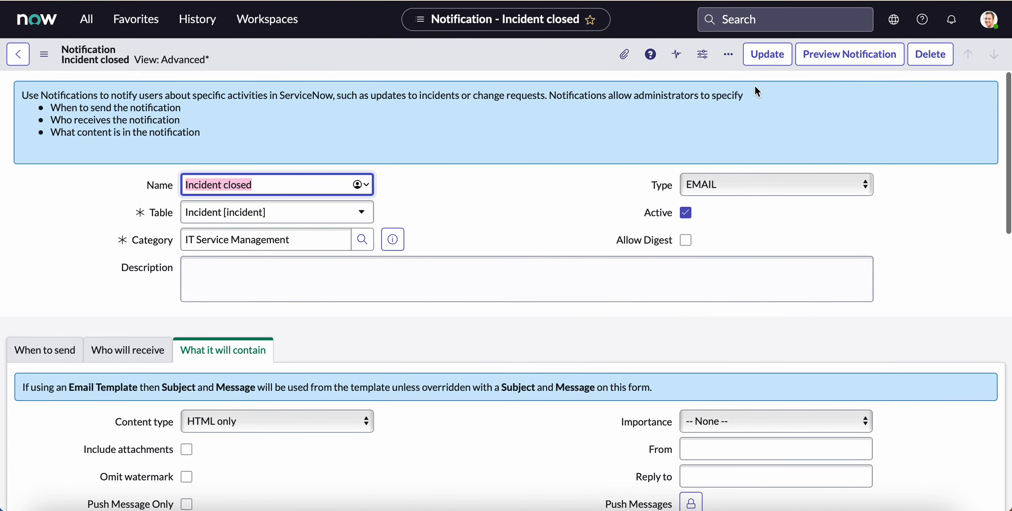
pyautogui.click(834, 62)
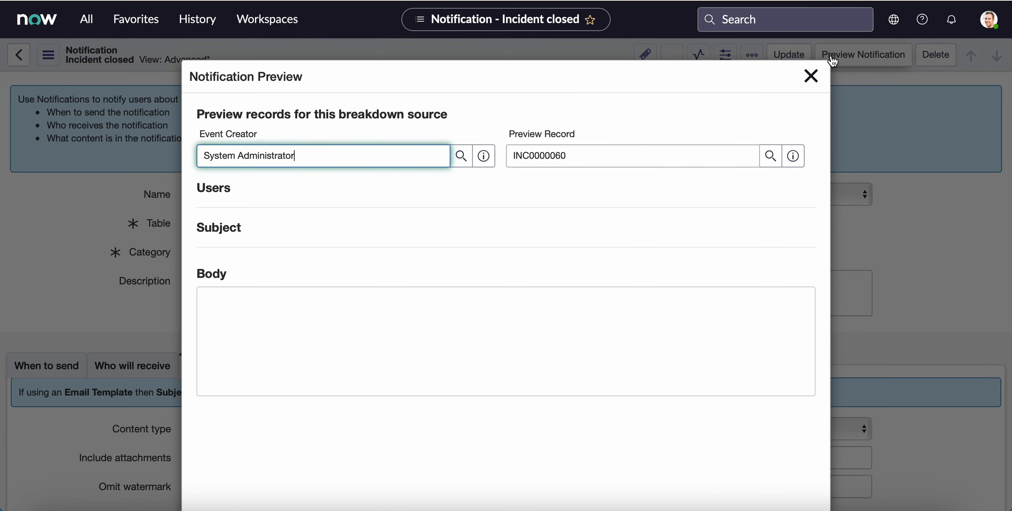
pyautogui.scroll(-3, 544, 310)
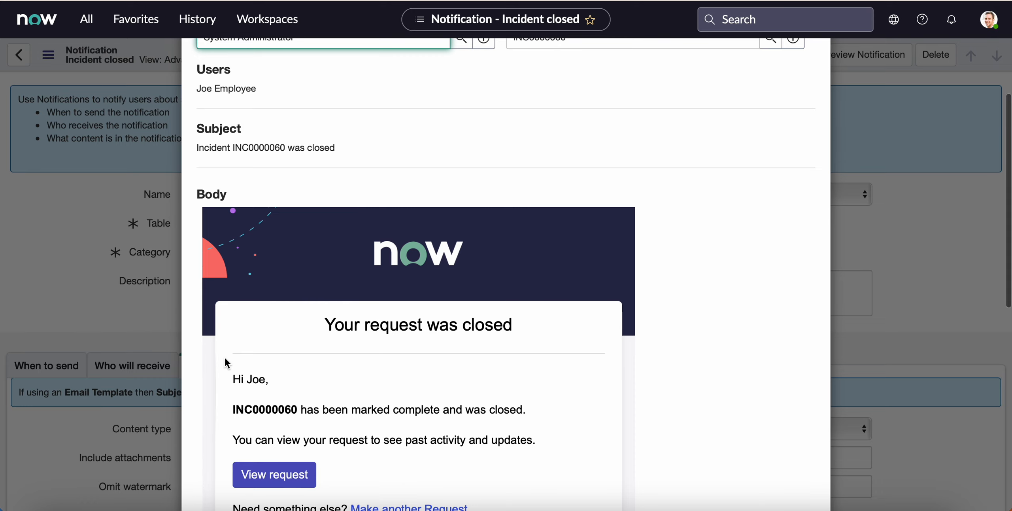
pyautogui.scroll(-5, 225, 357)
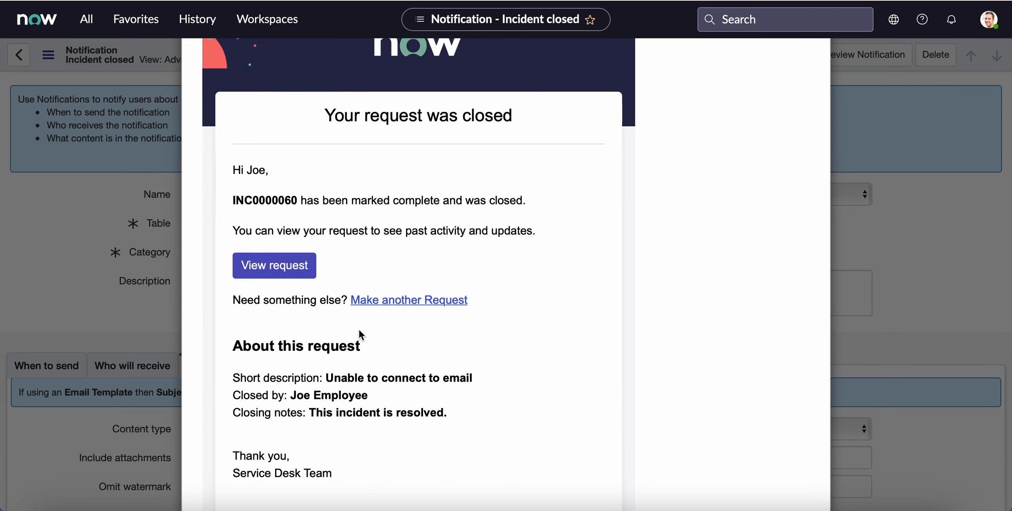
pyautogui.scroll(-3, 360, 396)
pyautogui.scroll(-1, 360, 393)
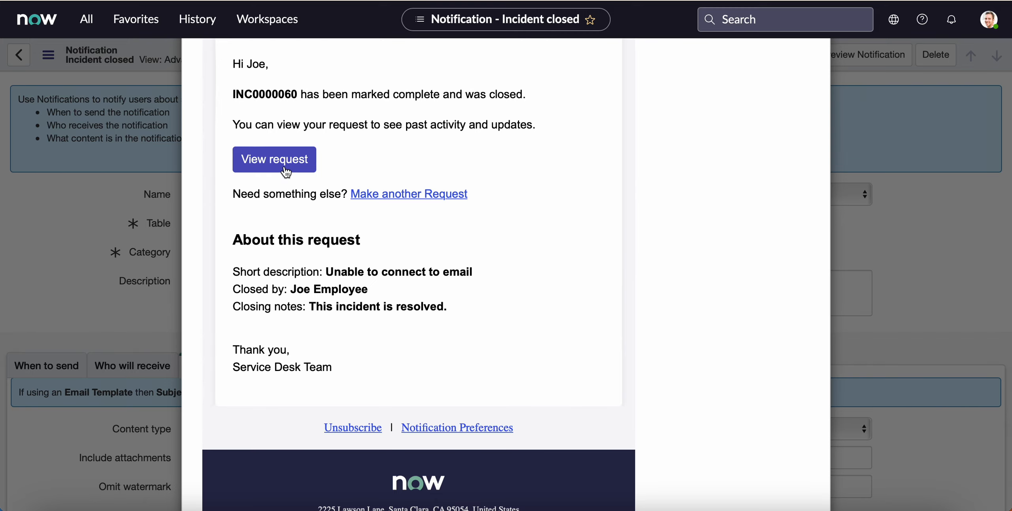
pyautogui.click(901, 200)
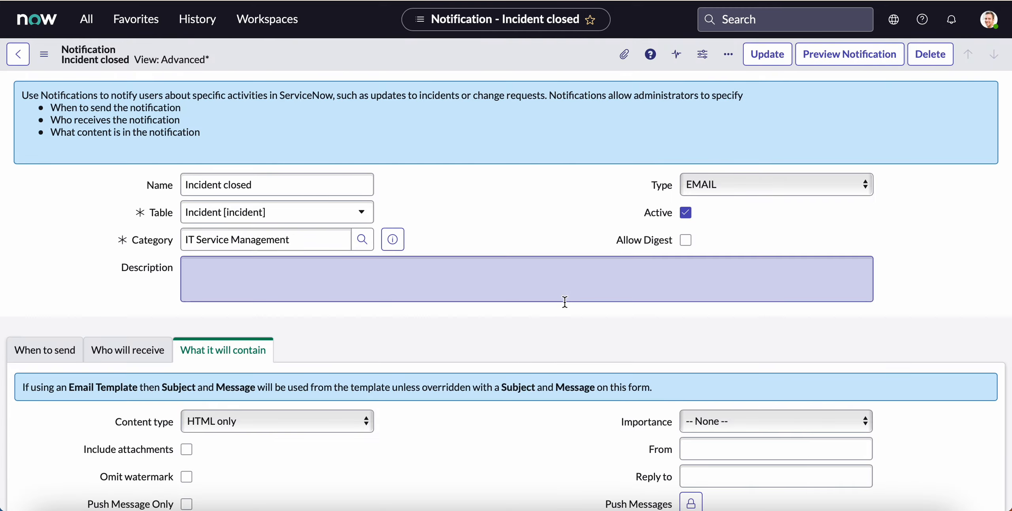
# Compare the Message HTML source with the rendered email by previewing the notification again, then close the preview.
pyautogui.scroll(-5, 563, 302)
pyautogui.scroll(-5, 563, 302)
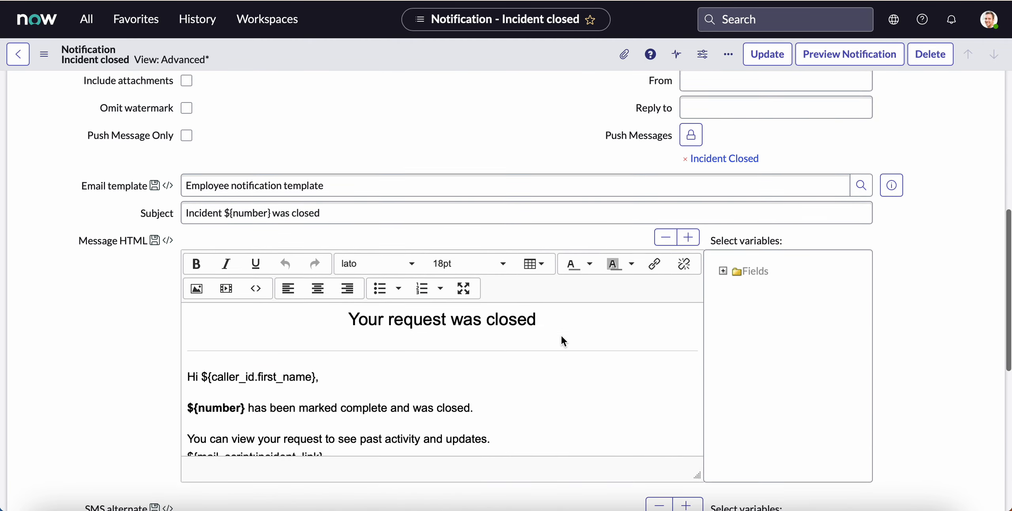
pyautogui.scroll(-2, 554, 362)
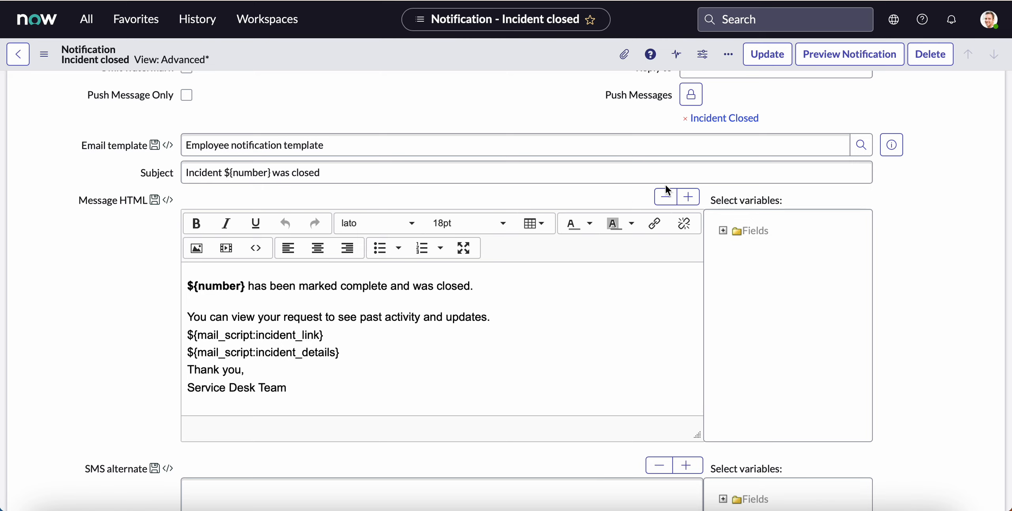
pyautogui.click(837, 59)
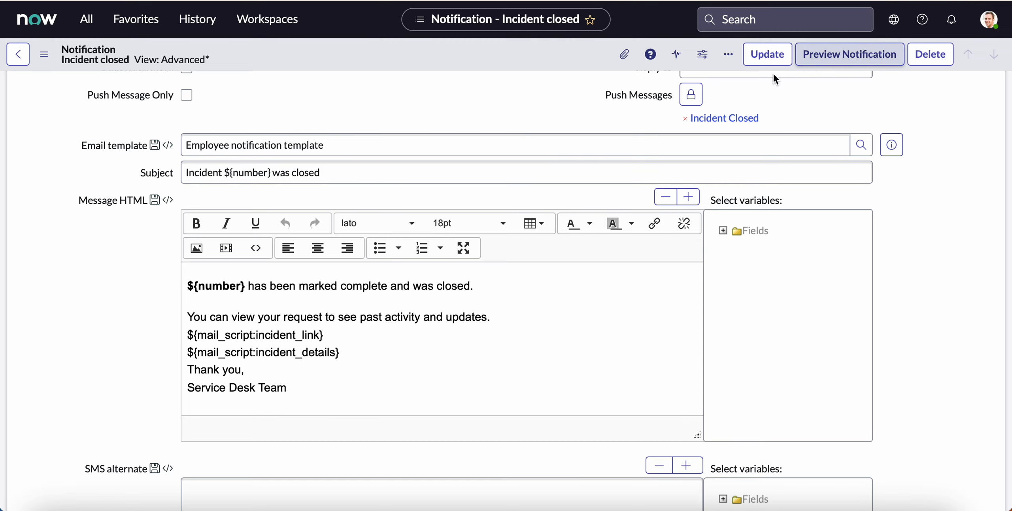
pyautogui.scroll(-10, 465, 304)
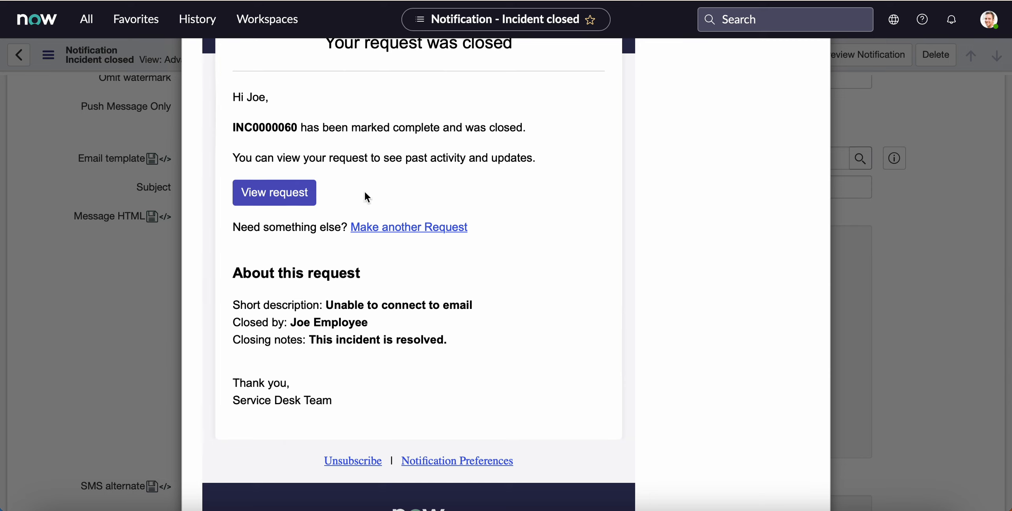
pyautogui.click(171, 281)
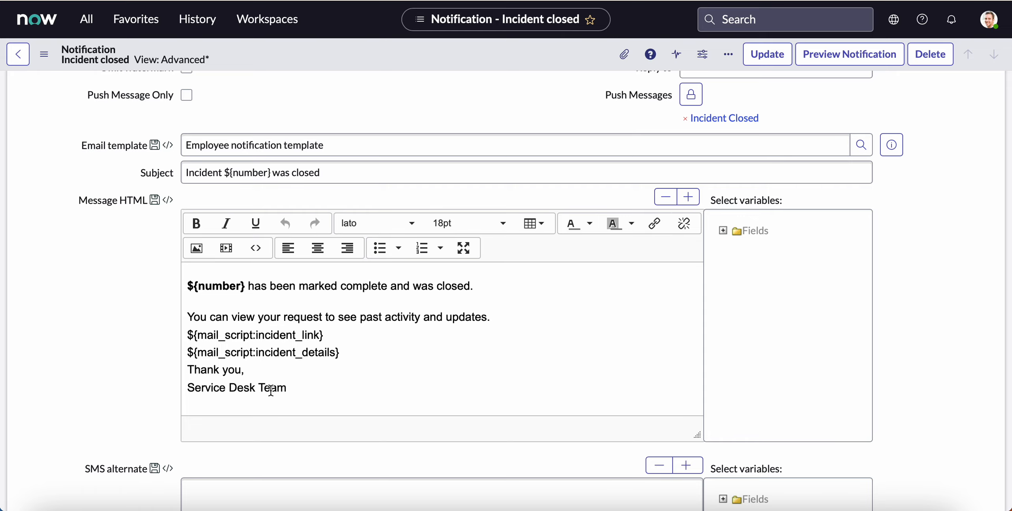
# Reopen the notification preview to examine how the incident link and incident details scripts render, then close it.
pyautogui.scroll(-2, 271, 390)
pyautogui.scroll(3, 271, 390)
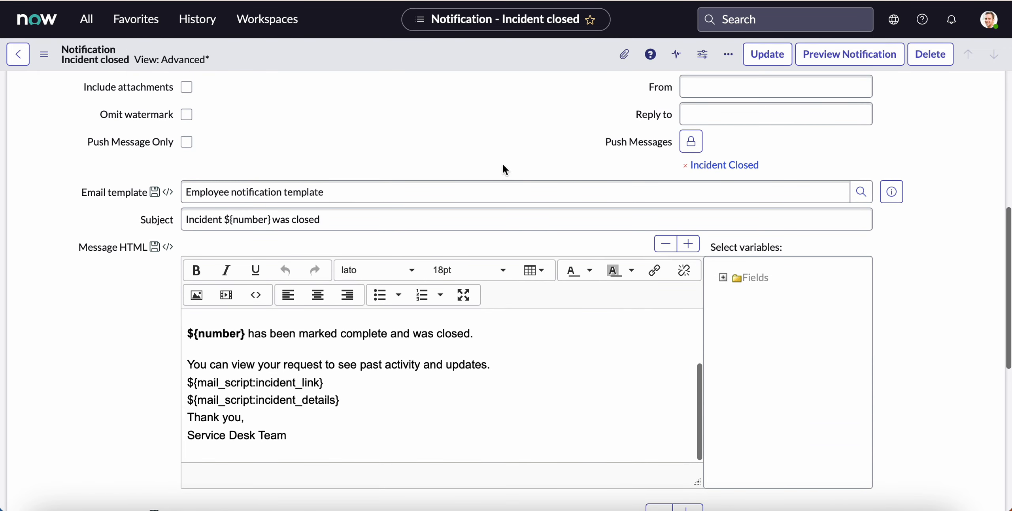
pyautogui.click(808, 61)
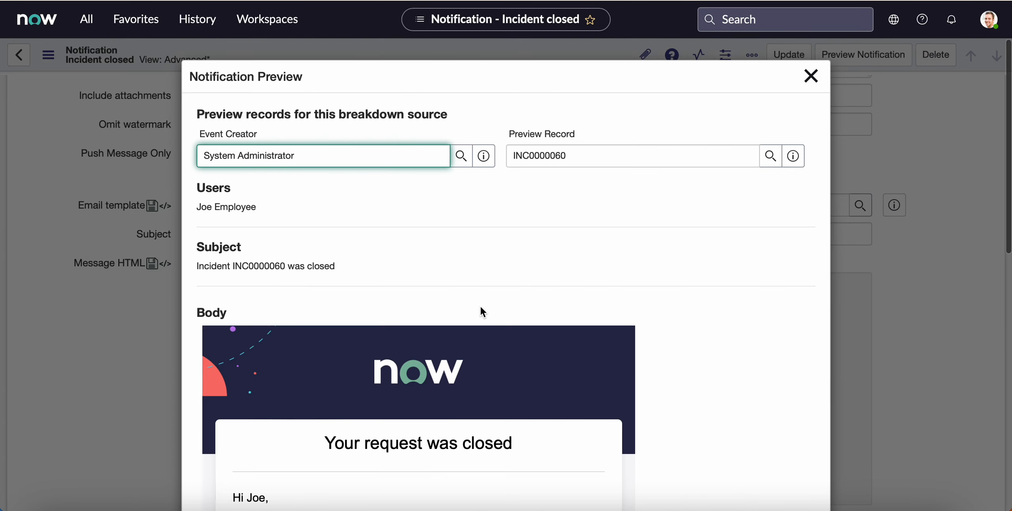
pyautogui.scroll(-5, 481, 306)
pyautogui.scroll(-5, 482, 311)
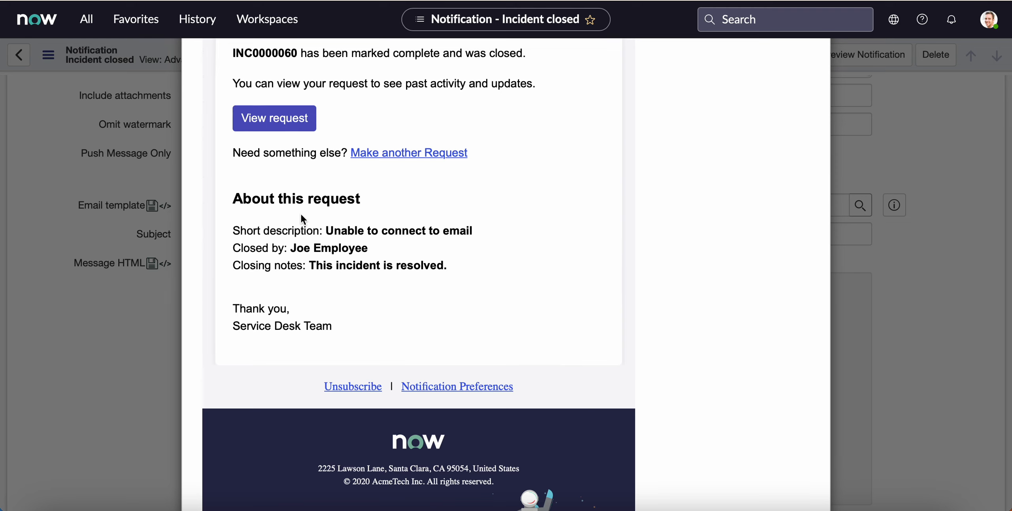
pyautogui.click(163, 313)
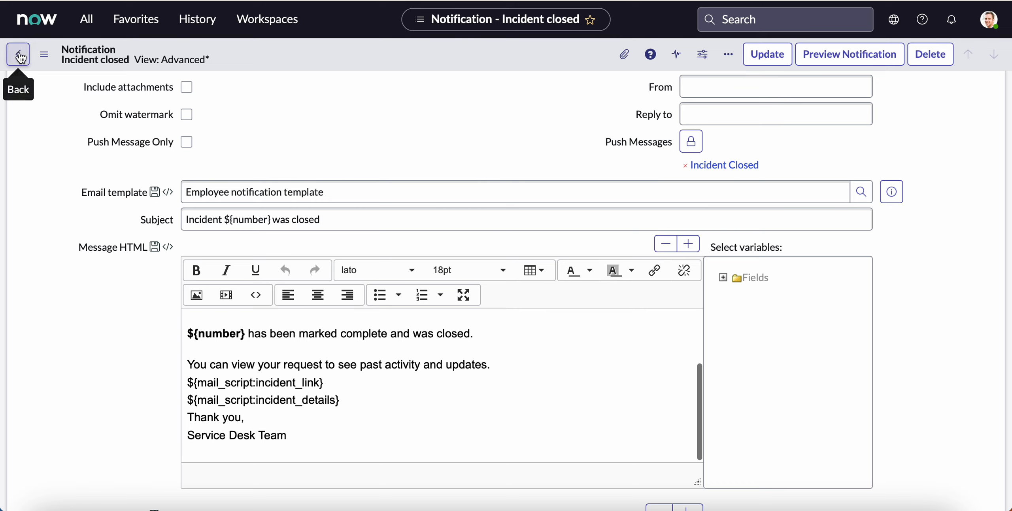
# Return to the Notifications list and remove all of its filters.
pyautogui.click(112, 0)
pyautogui.rightClick(112, 0)
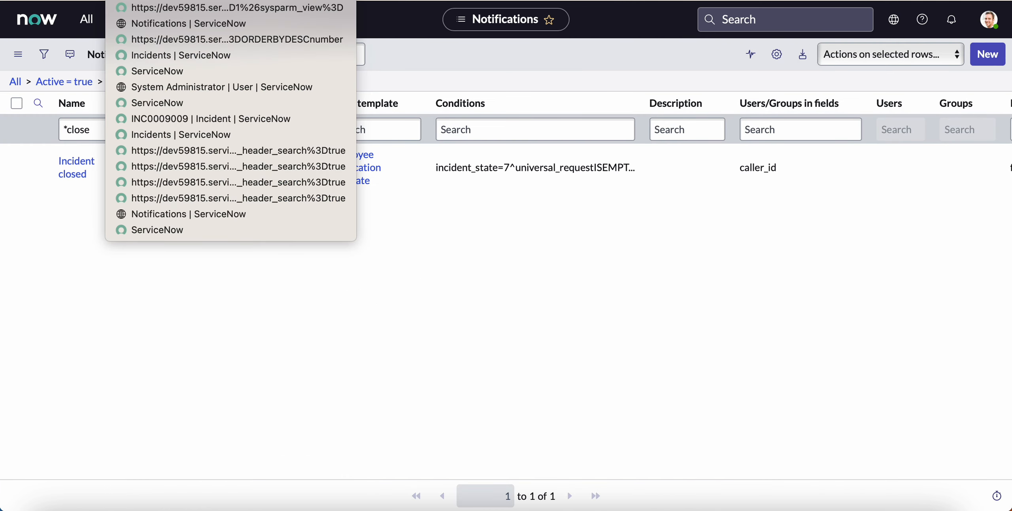
pyautogui.press('Escape')
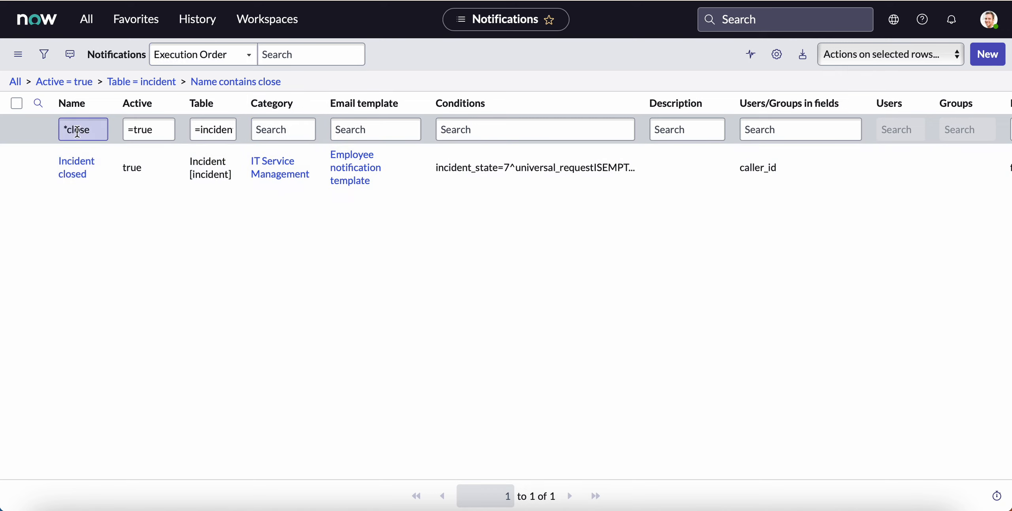
pyautogui.click(26, 80)
# Create a new notification record named "Walk-in notification" for the Incident [incident] table.
pyautogui.click(995, 60)
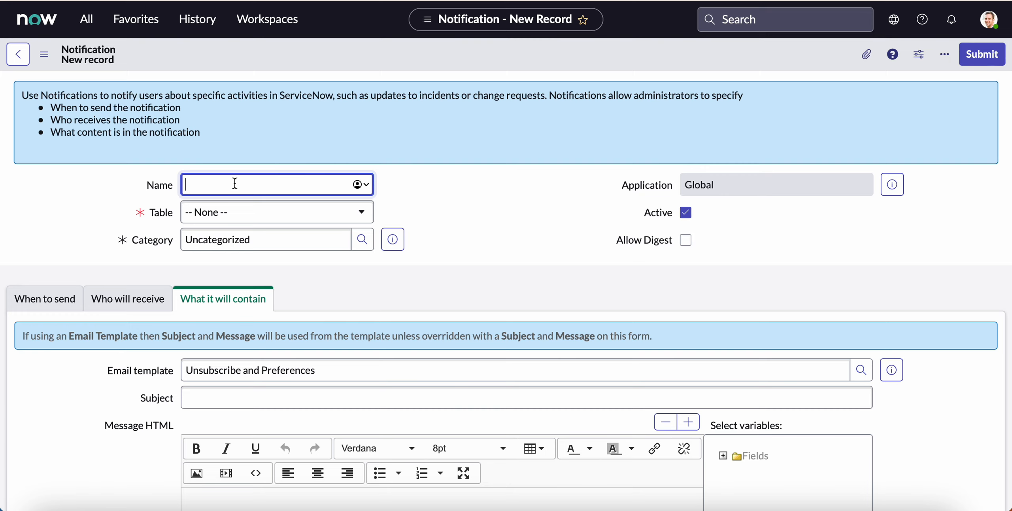
pyautogui.write('E')
pyautogui.write('Walk-in notification')
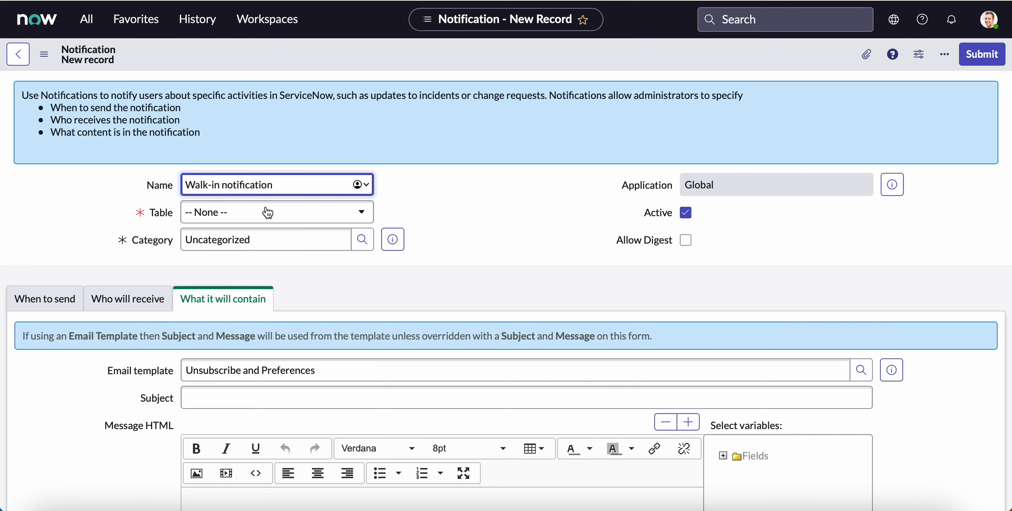
pyautogui.click(225, 218)
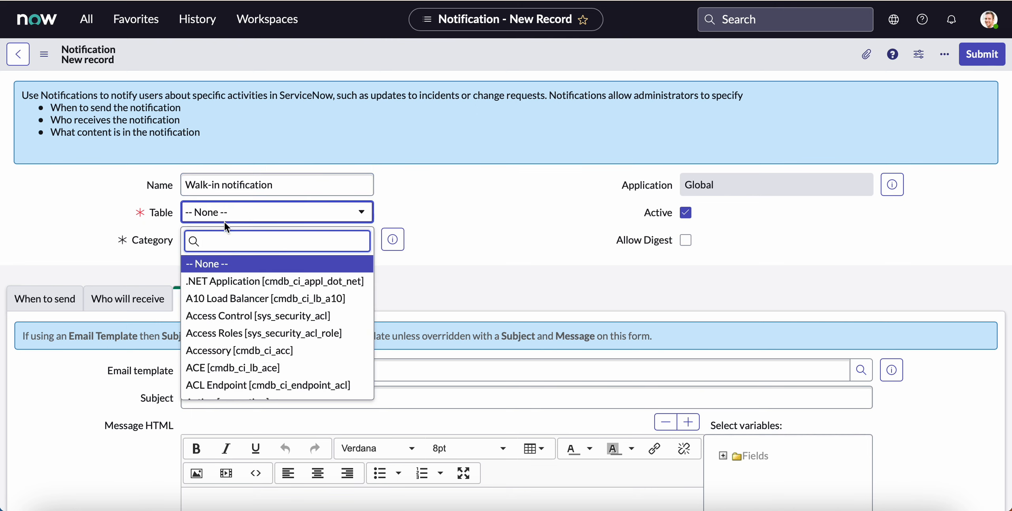
pyautogui.write('incident')
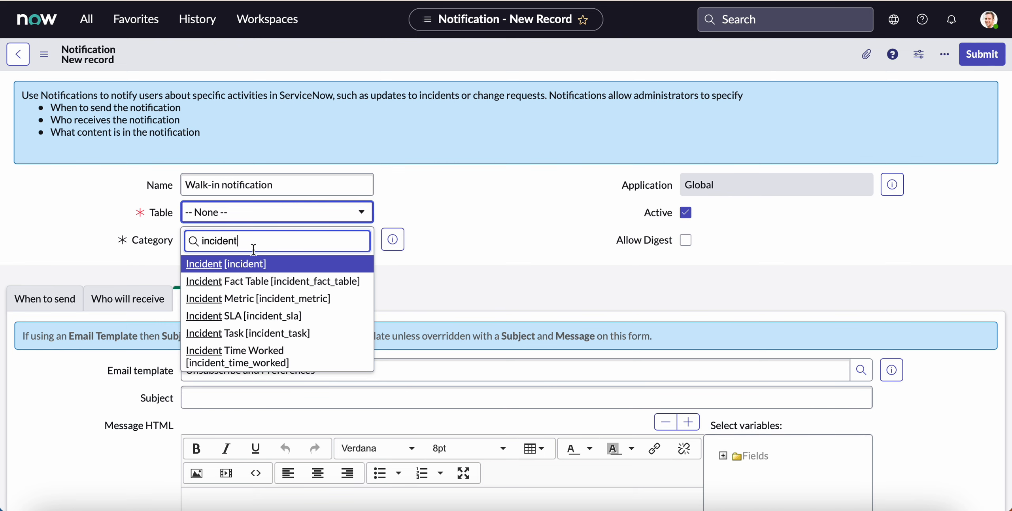
pyautogui.click(249, 264)
# Set the new notification's category to IT Service Management.
pyautogui.scroll(-2, 134, 245)
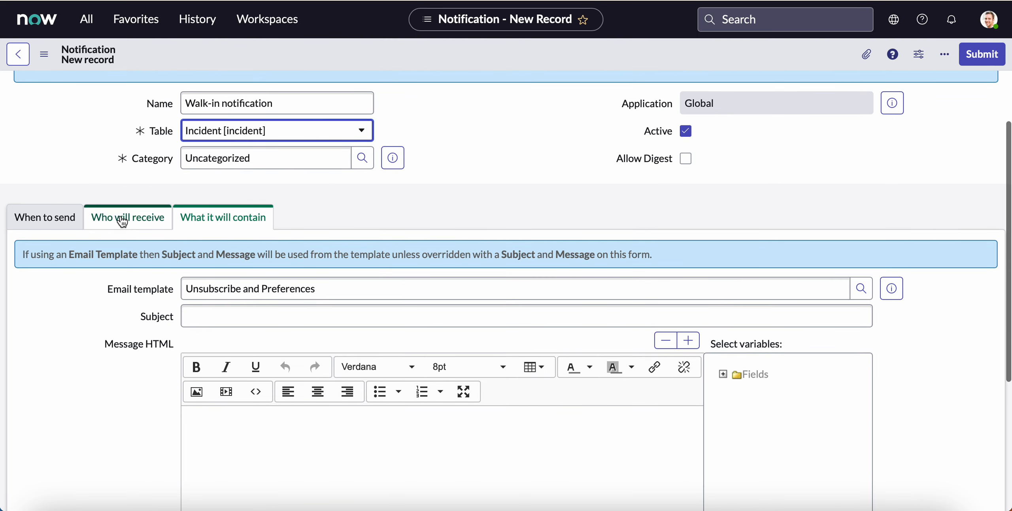
pyautogui.click(51, 217)
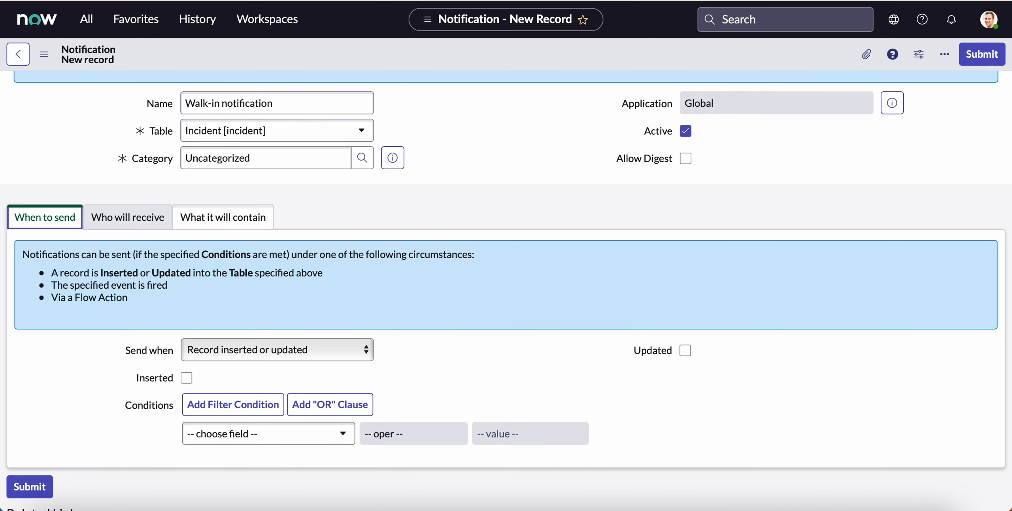
pyautogui.click(296, 158)
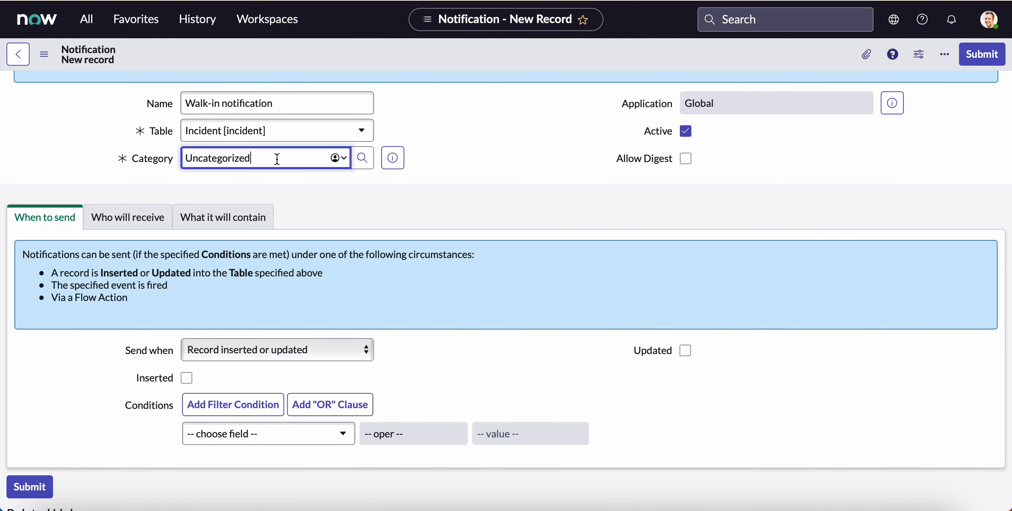
pyautogui.moveTo(284, 162); pyautogui.dragTo(164, 154)
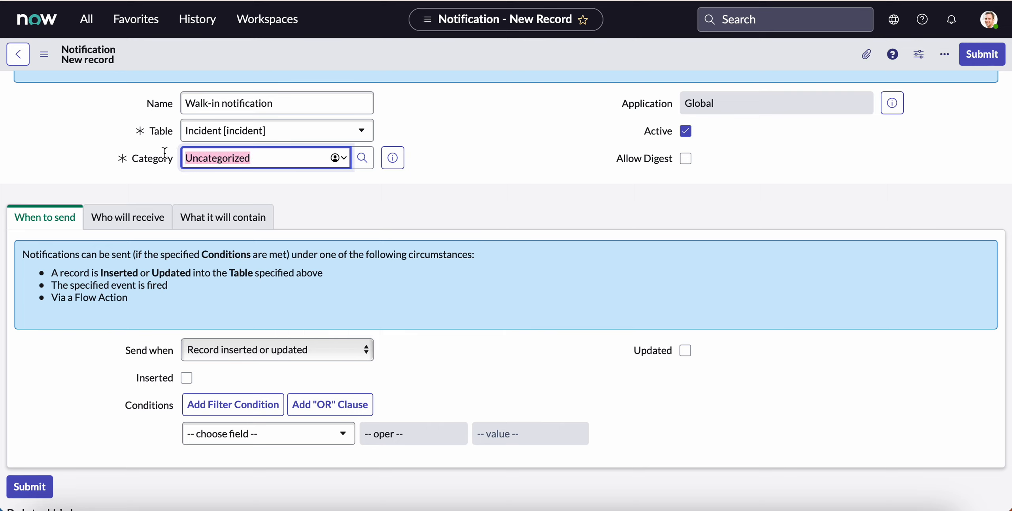
pyautogui.write('it')
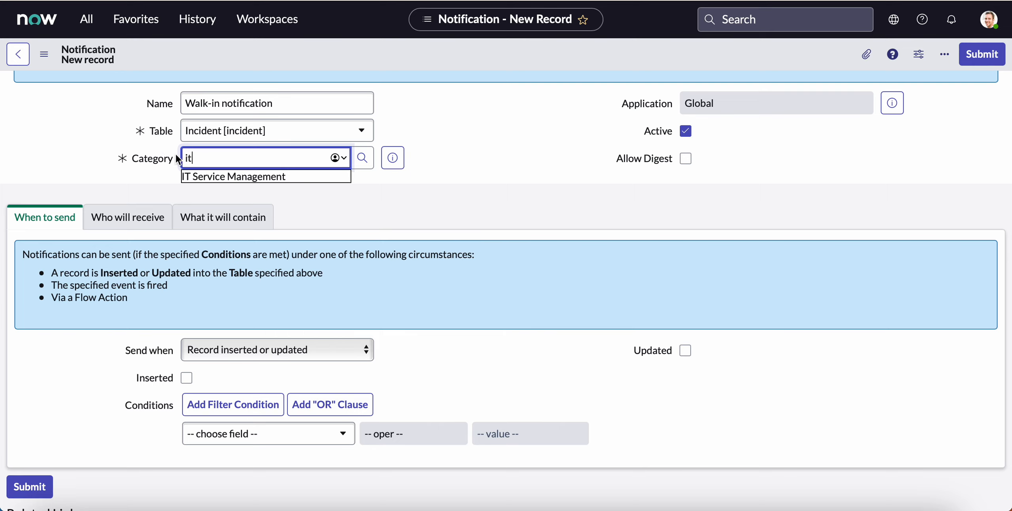
pyautogui.click(215, 177)
pyautogui.click(71, 166)
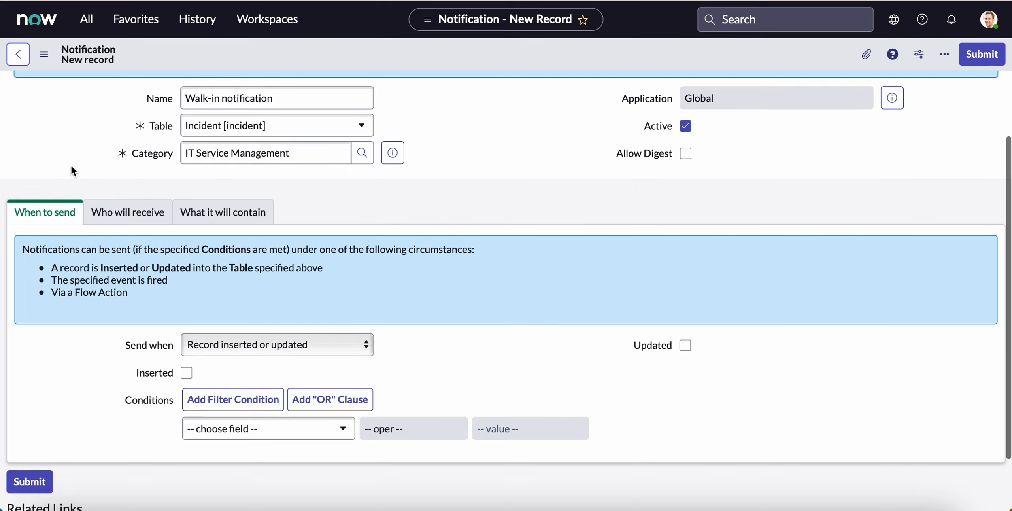
# Set the notification to be sent both when an incident record is inserted and when it is updated.
pyautogui.scroll(-3, 71, 166)
pyautogui.scroll(5, 129, 152)
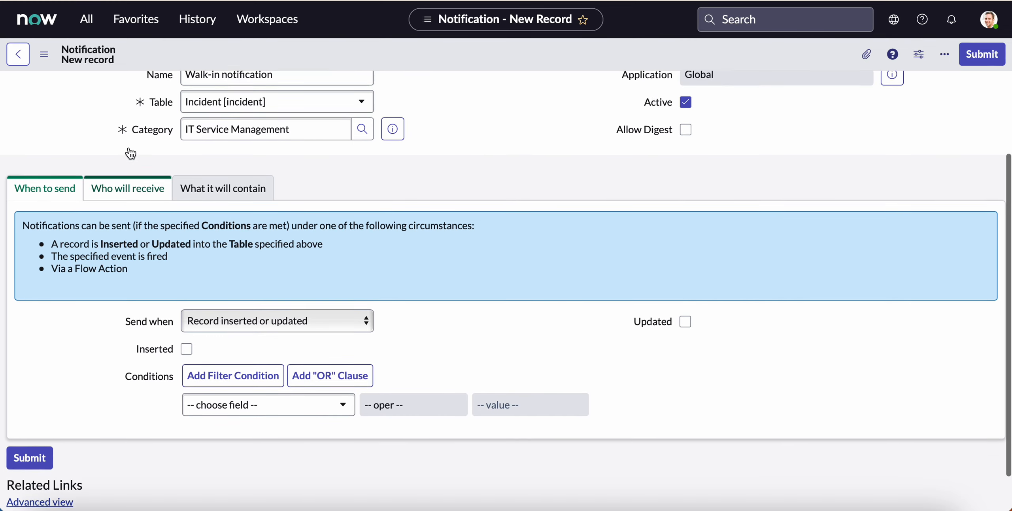
pyautogui.scroll(-4, 255, 357)
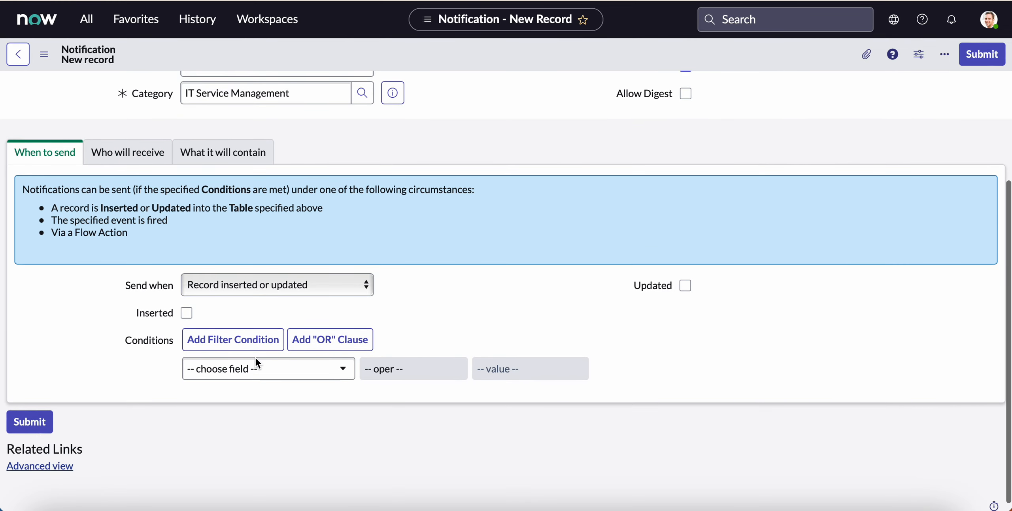
pyautogui.click(685, 285)
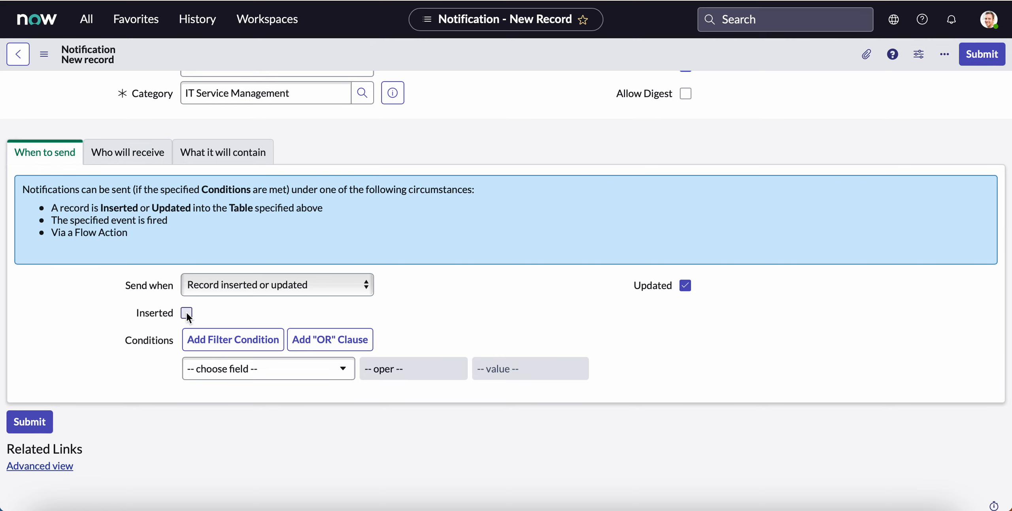
pyautogui.scroll(-1, 165, 352)
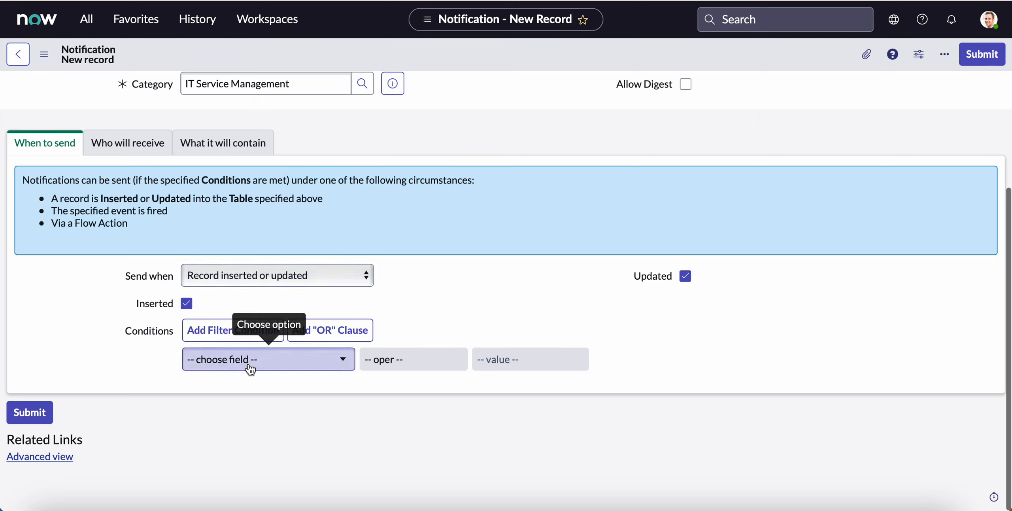
# Add the sending condition State is New to the notification.
pyautogui.click(273, 367)
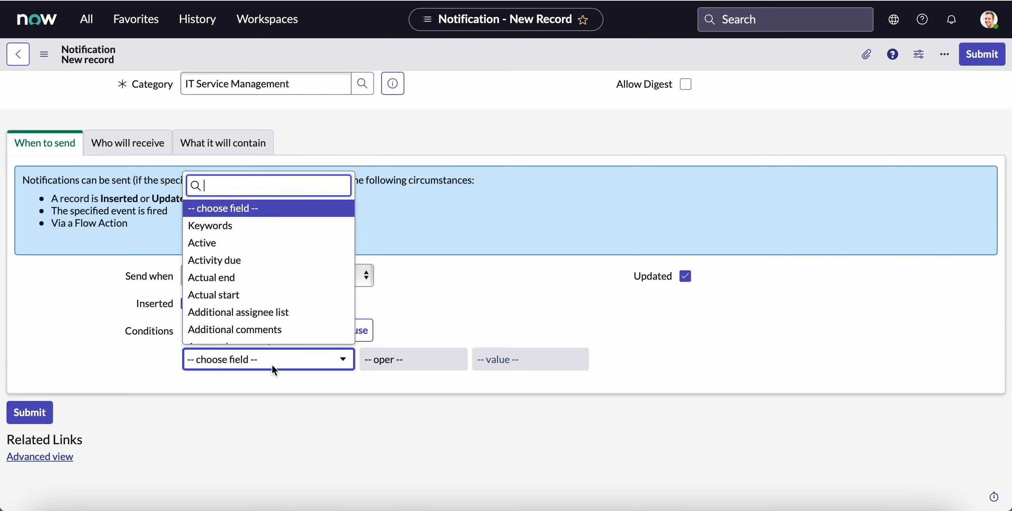
pyautogui.write('stat')
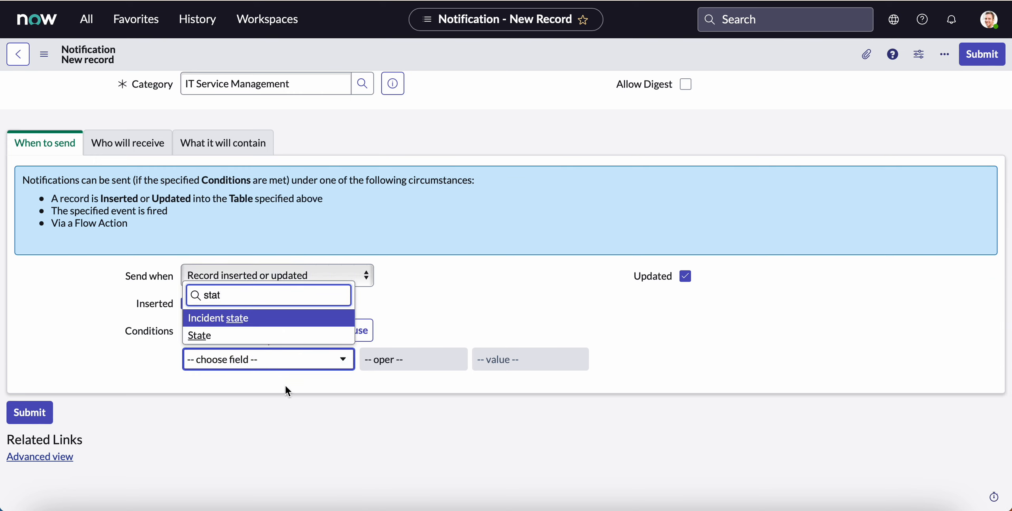
pyautogui.click(285, 335)
pyautogui.click(518, 361)
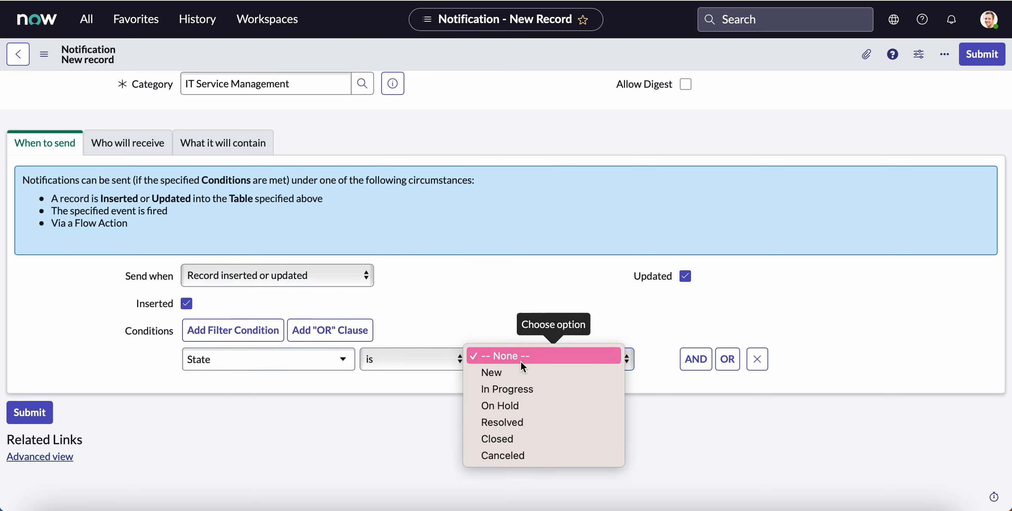
pyautogui.click(520, 370)
# Add an AND condition Channel is Walk-in, and review the Send when options, keeping Record inserted or updated.
pyautogui.click(698, 368)
pyautogui.click(309, 418)
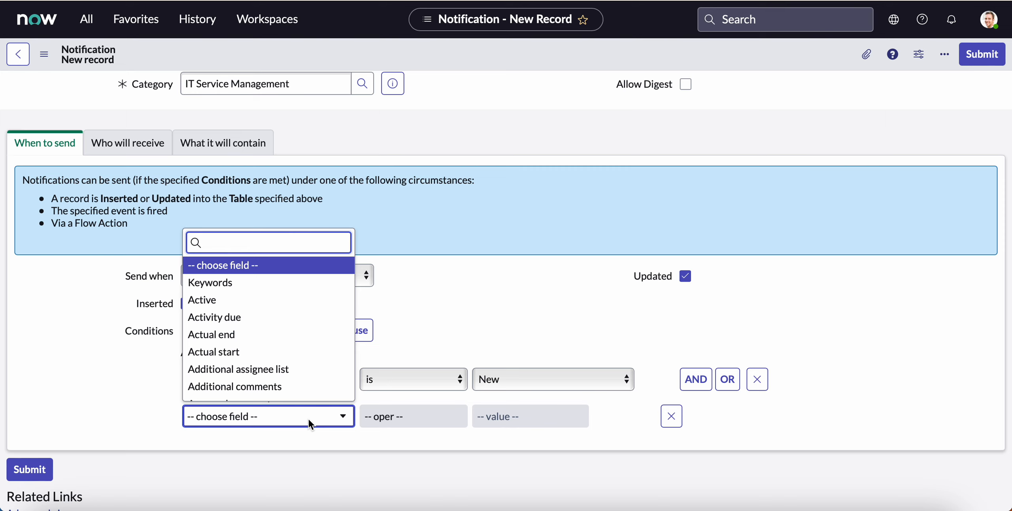
pyautogui.write('cha')
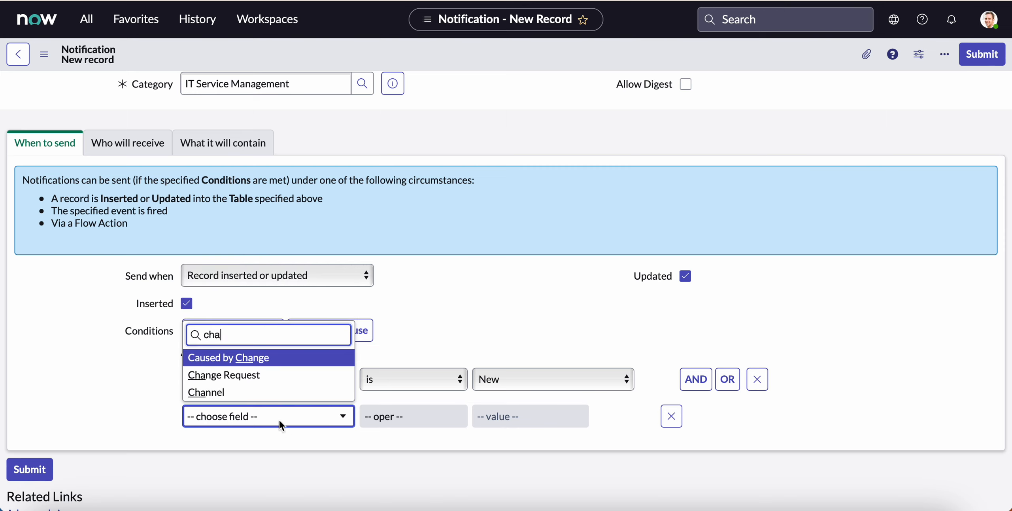
pyautogui.click(266, 392)
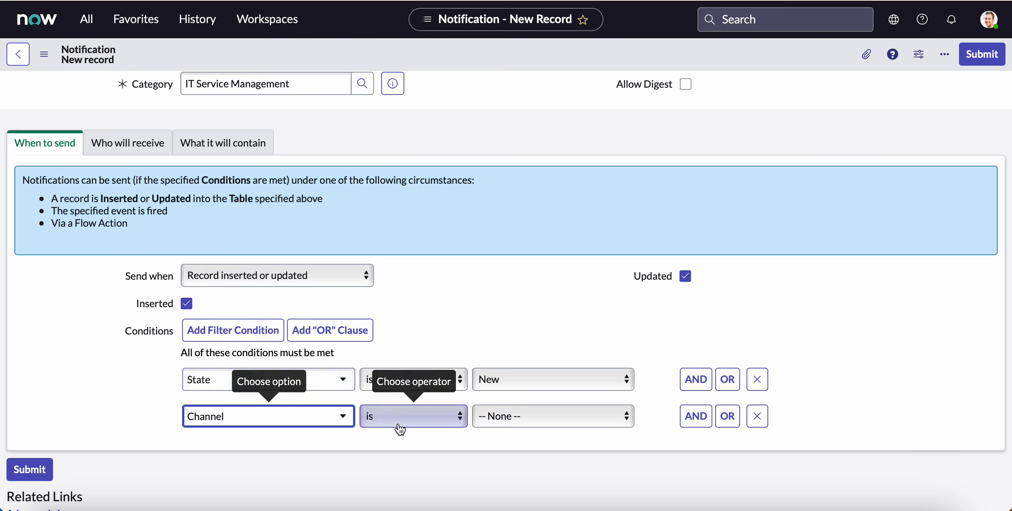
pyautogui.click(509, 421)
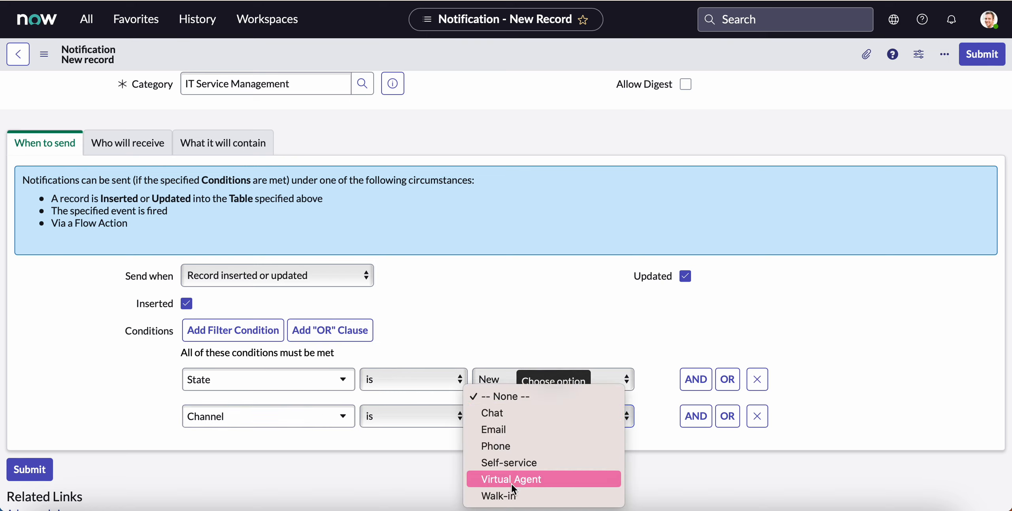
pyautogui.click(514, 495)
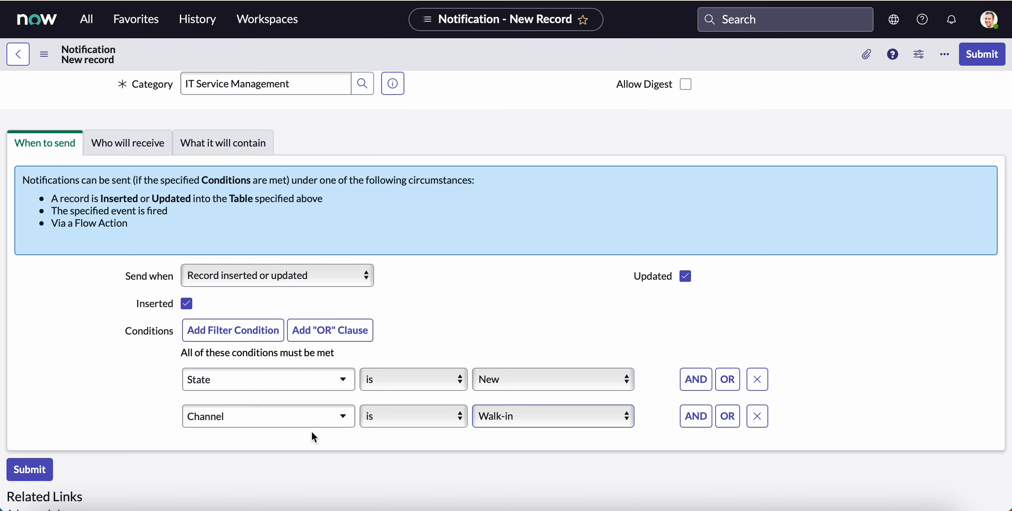
pyautogui.click(368, 278)
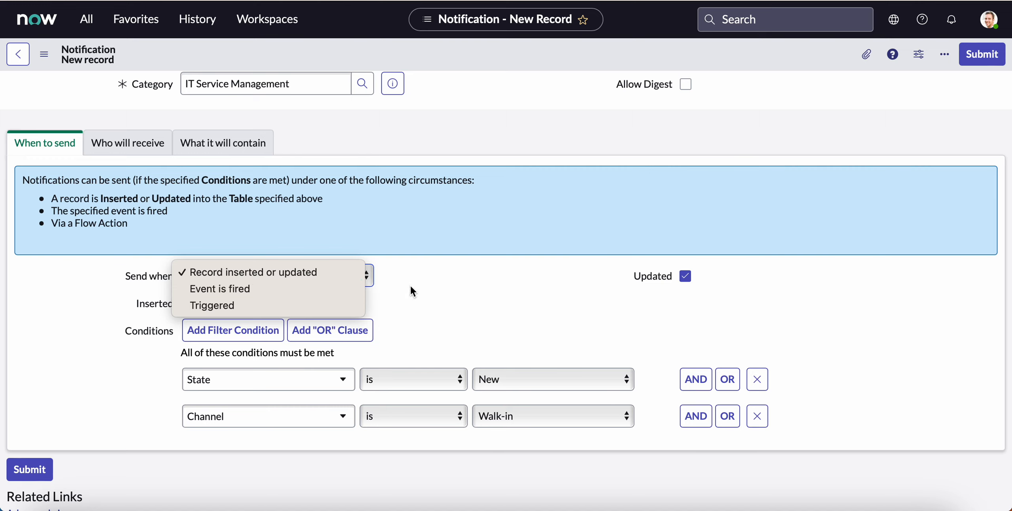
pyautogui.click(393, 283)
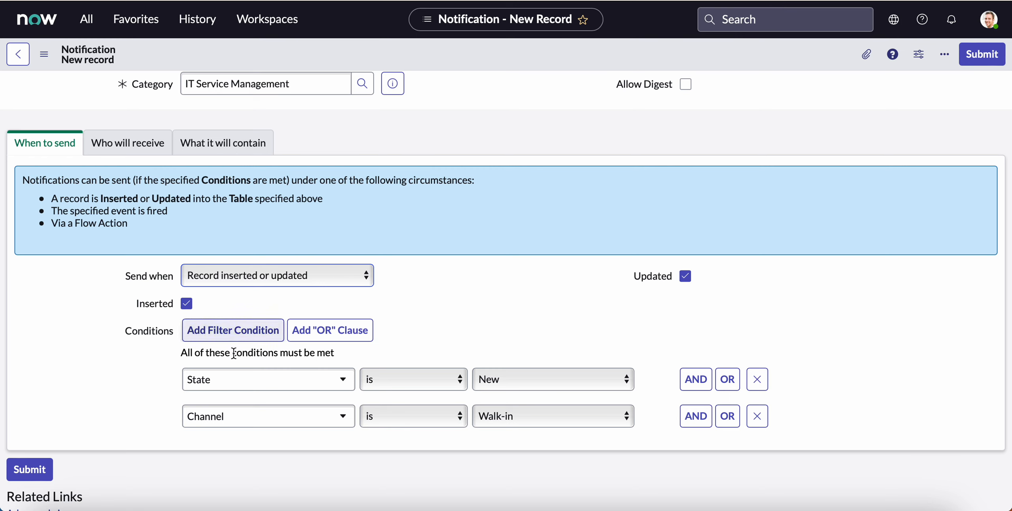
# Add Assignment group to the notification's Users/Groups in fields recipients and lock the selection.
pyautogui.click(127, 142)
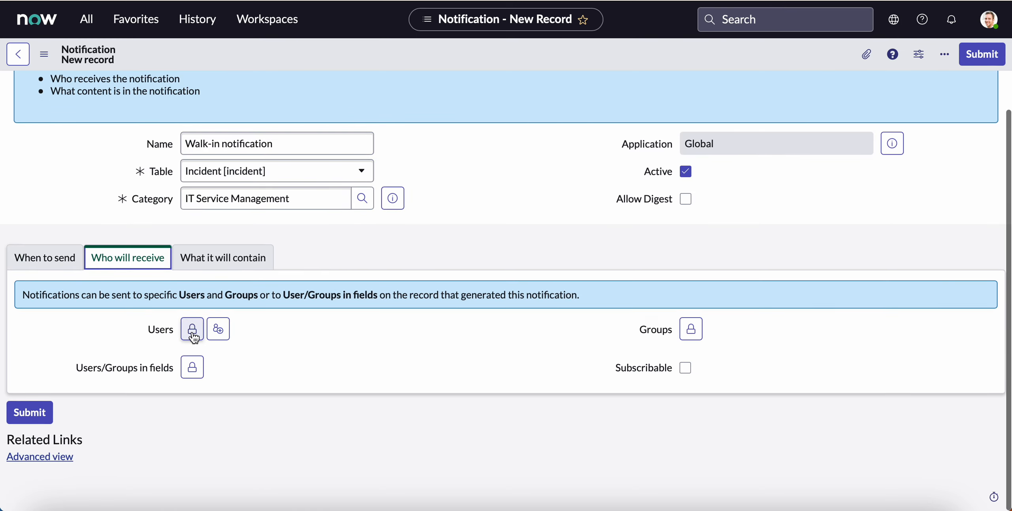
pyautogui.click(192, 367)
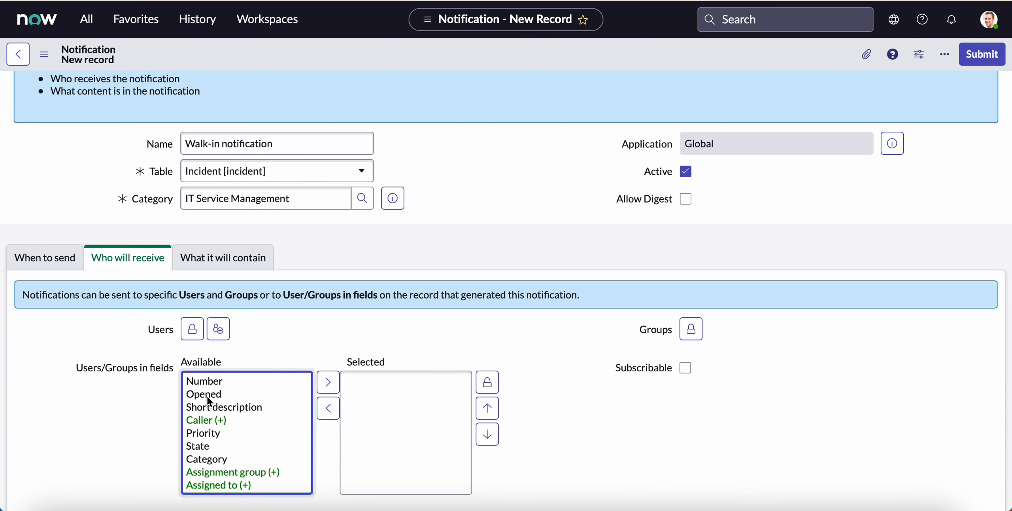
pyautogui.click(253, 473)
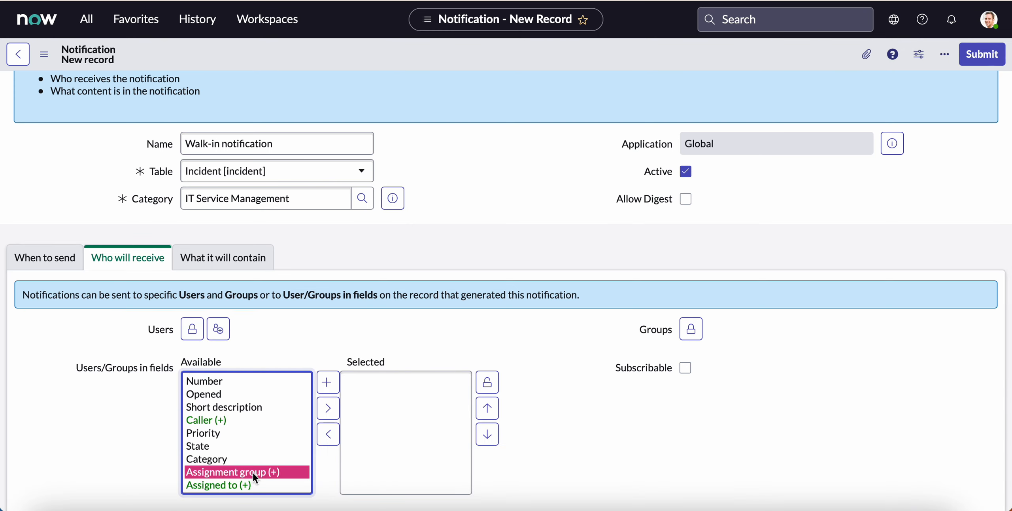
pyautogui.click(322, 407)
pyautogui.click(487, 382)
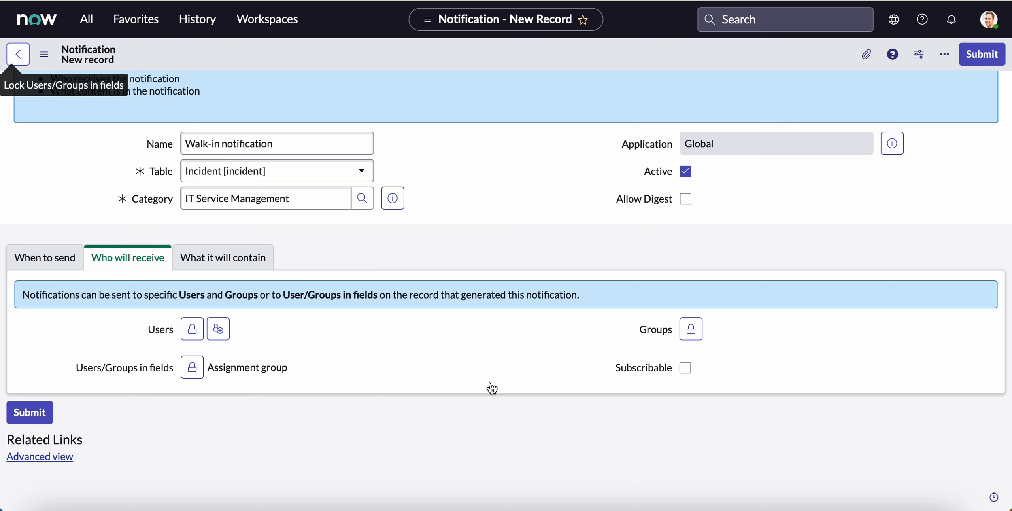
# Unlock the Users recipient field to examine its target record and email address entries, and lock it again without adding anyone.
pyautogui.click(193, 335)
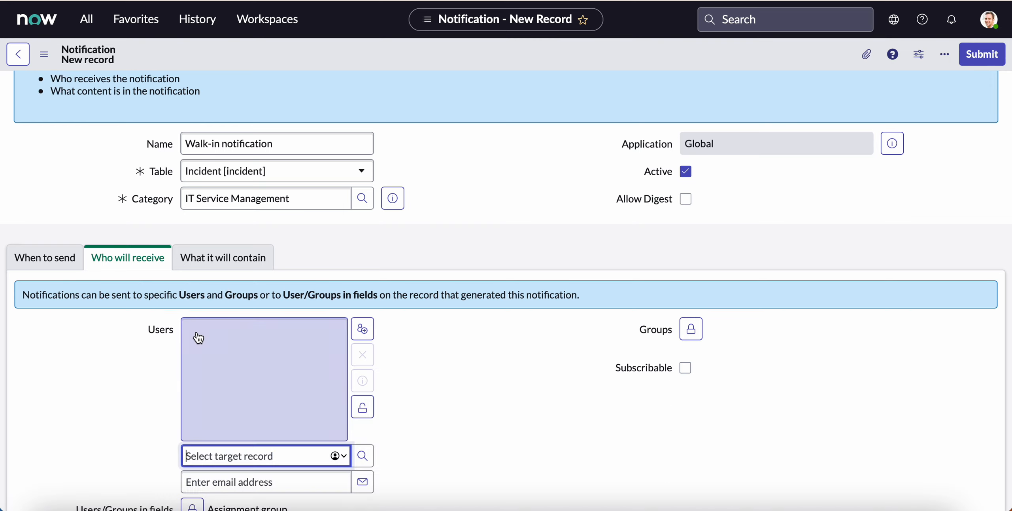
pyautogui.scroll(-2, 276, 346)
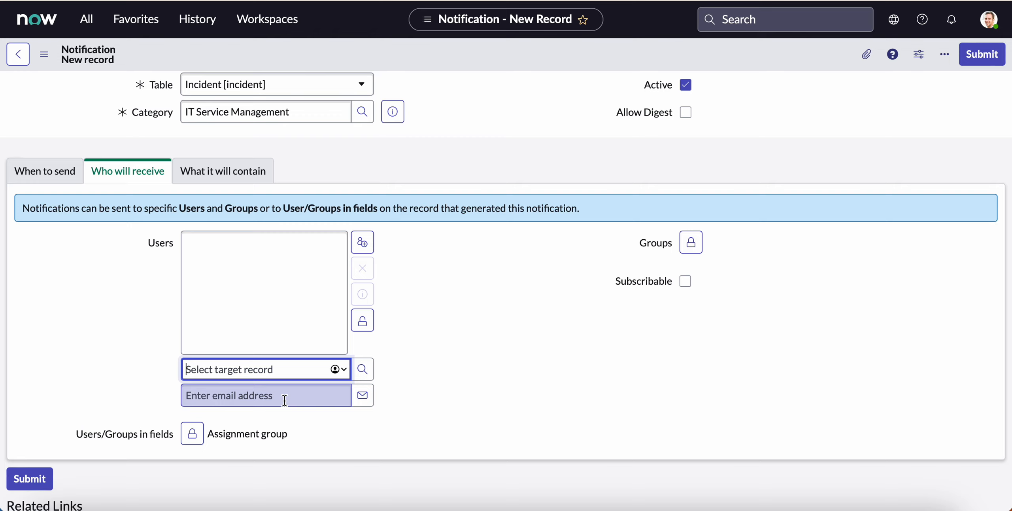
pyautogui.click(477, 324)
pyautogui.click(366, 321)
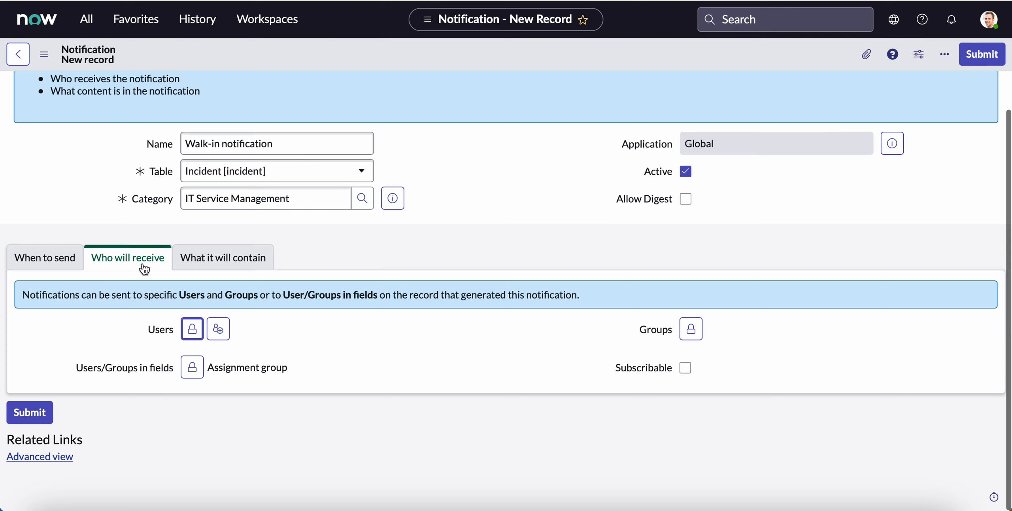
# Review the notification's sending conditions and recipients, and open its message content settings.
pyautogui.click(73, 267)
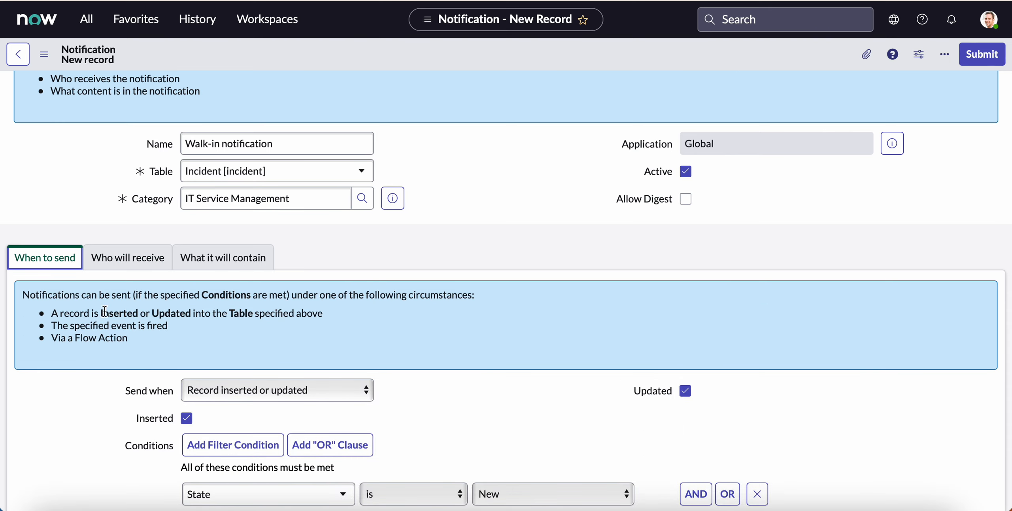
pyautogui.scroll(-3, 135, 416)
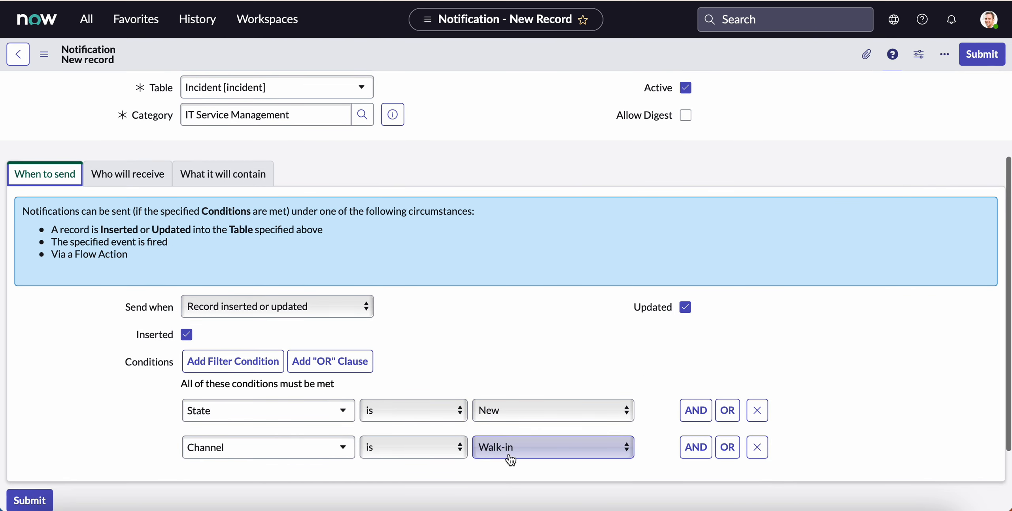
pyautogui.click(146, 178)
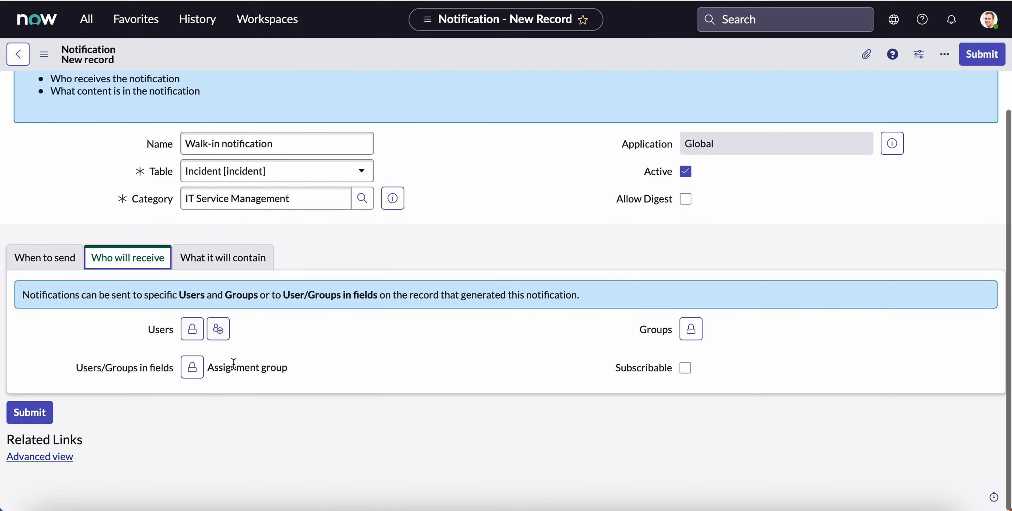
pyautogui.click(230, 260)
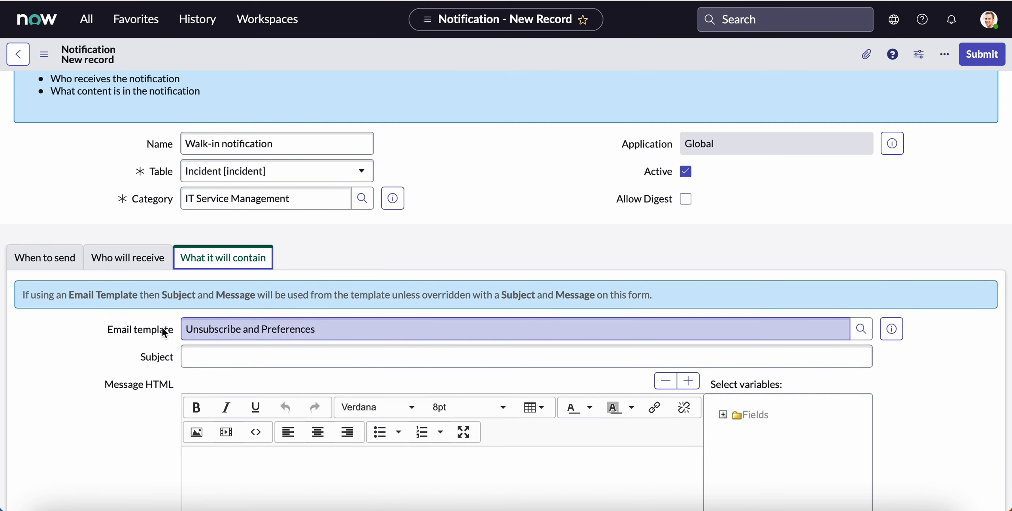
# Look through the available email templates and the option to create one, and return to the notification keeping Unsubscribe and Preferences.
pyautogui.click(861, 332)
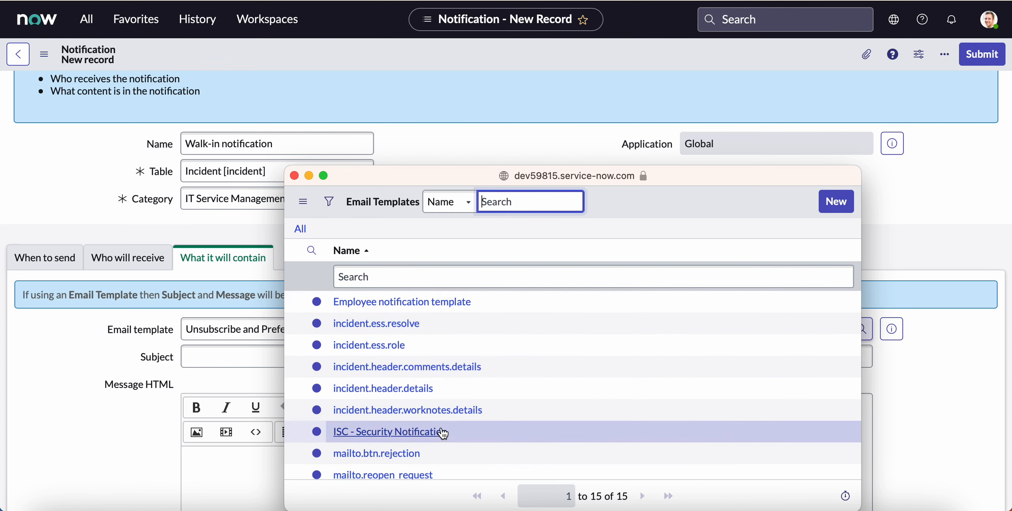
pyautogui.scroll(-3, 442, 432)
pyautogui.scroll(-2, 443, 432)
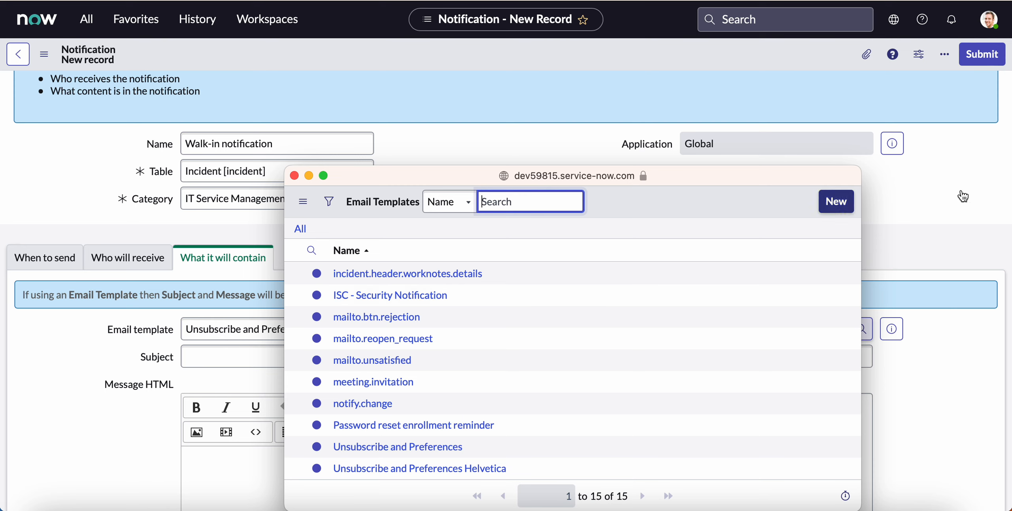
pyautogui.click(881, 199)
pyautogui.click(438, 358)
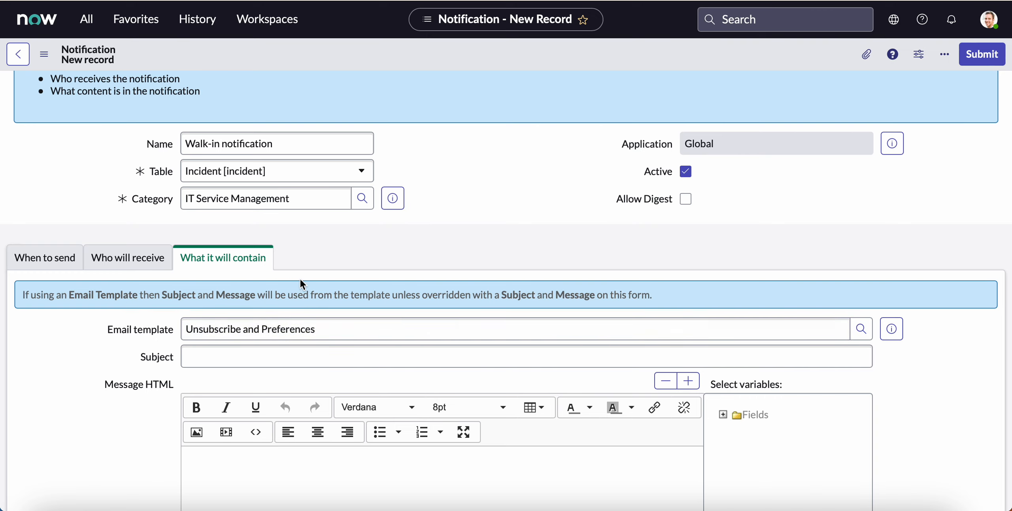
# Enter "Walk-in for Incident" as the subject and insert the Number field variable into the HTML message body.
pyautogui.click(236, 358)
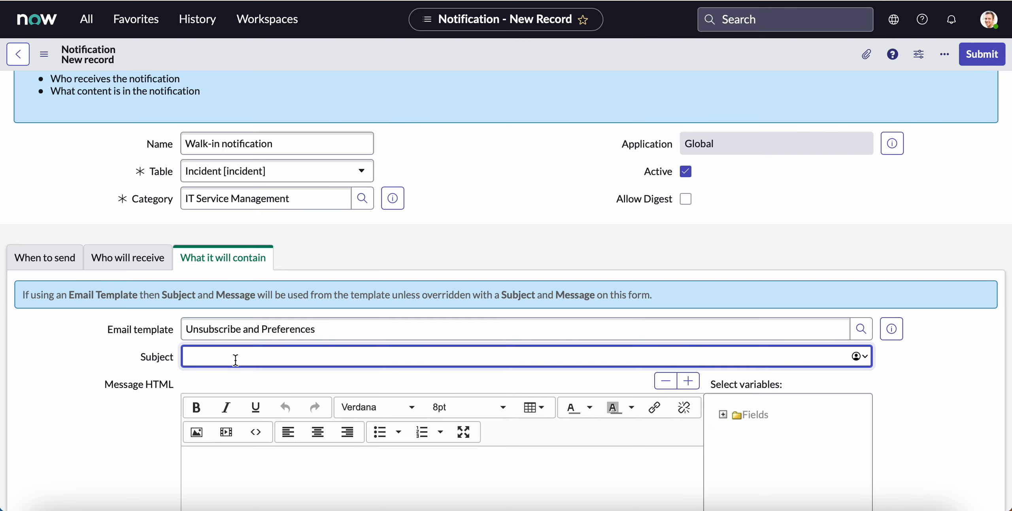
pyautogui.write('Walk-in for Incident')
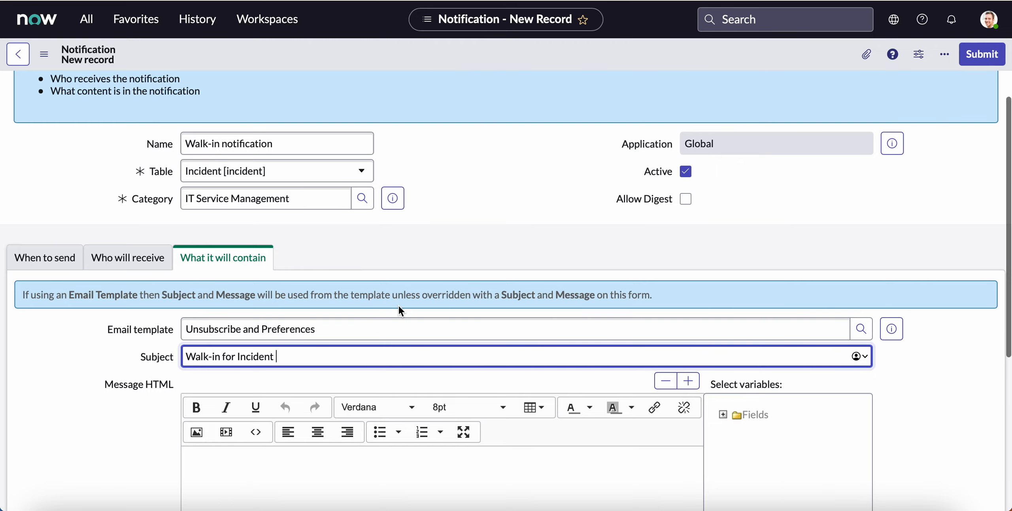
pyautogui.scroll(-3, 399, 306)
pyautogui.click(722, 301)
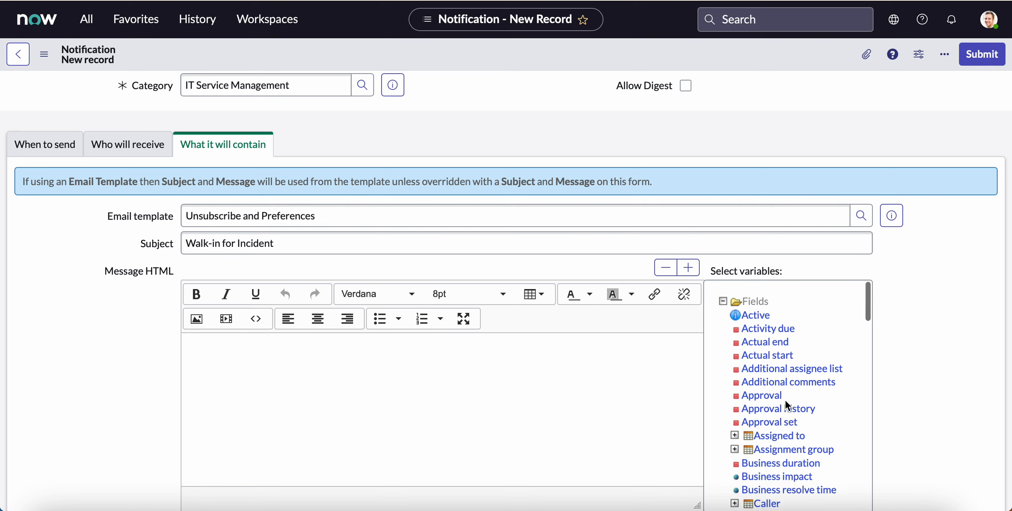
pyautogui.scroll(-3, 785, 400)
pyautogui.click(533, 362)
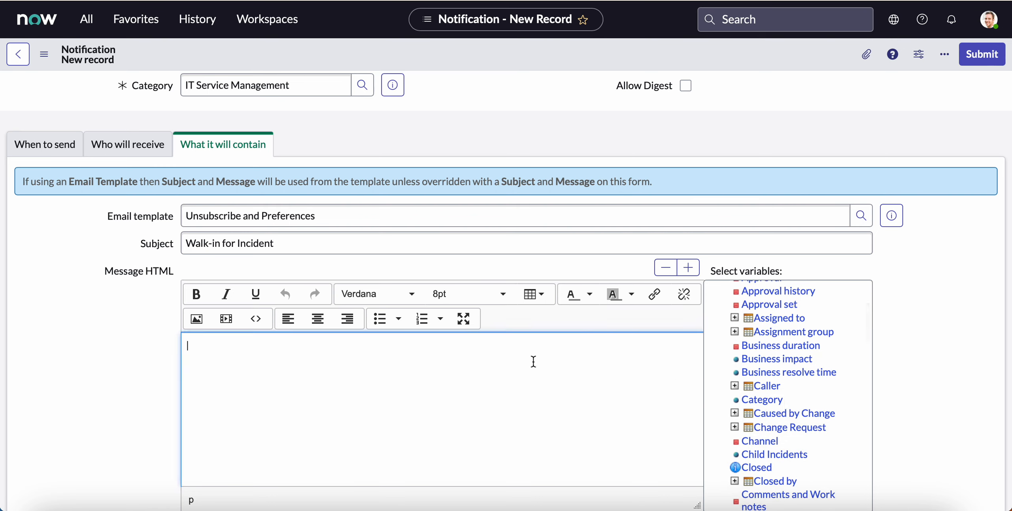
pyautogui.scroll(-1, 797, 445)
pyautogui.scroll(-9, 797, 445)
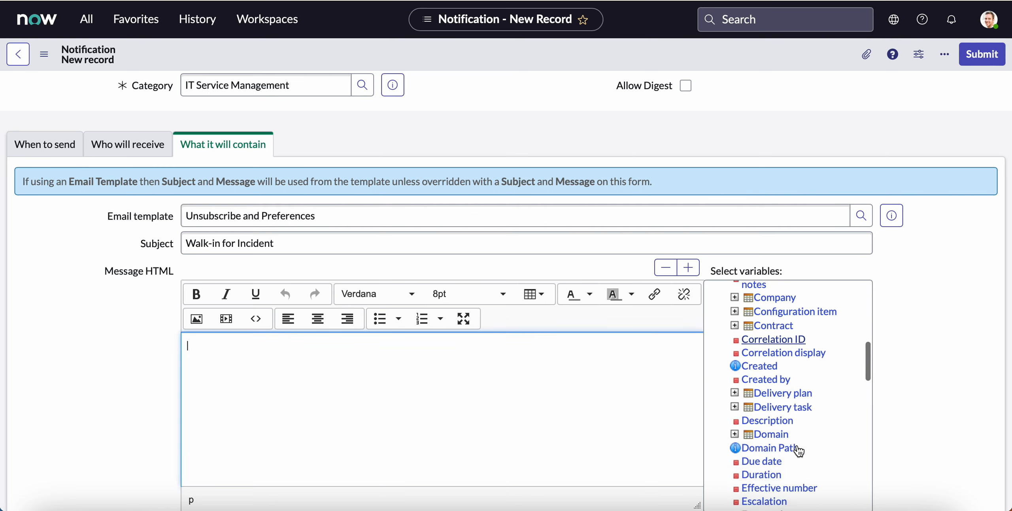
pyautogui.scroll(-1, 797, 449)
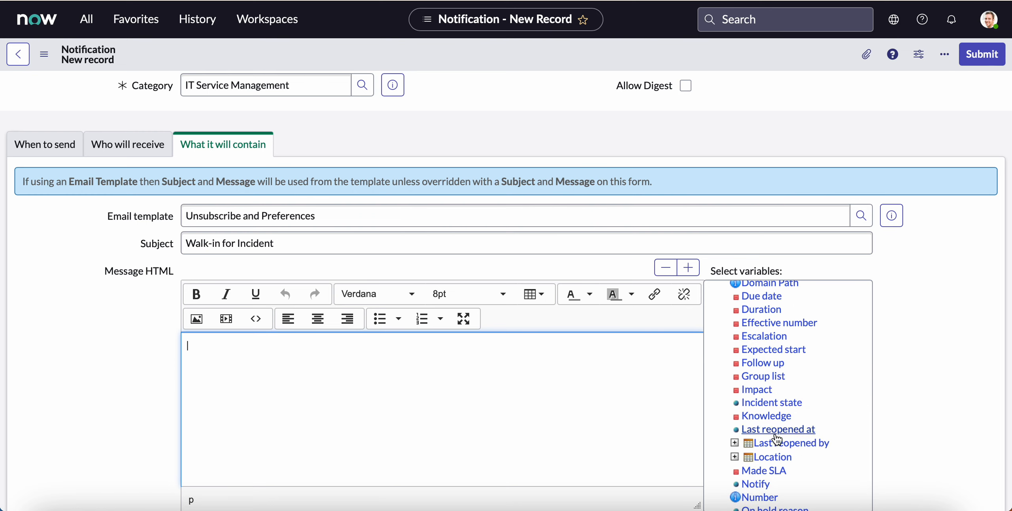
pyautogui.scroll(-2, 776, 437)
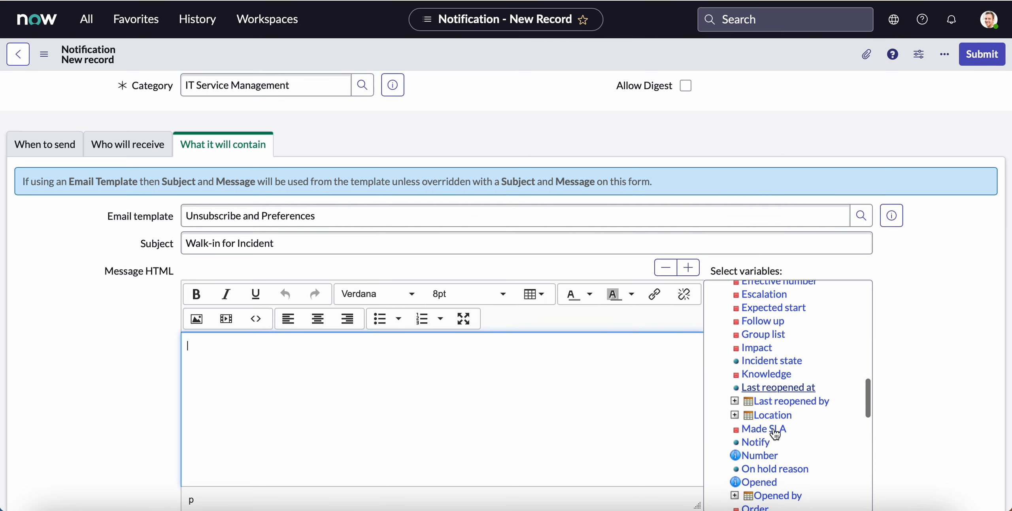
pyautogui.click(755, 437)
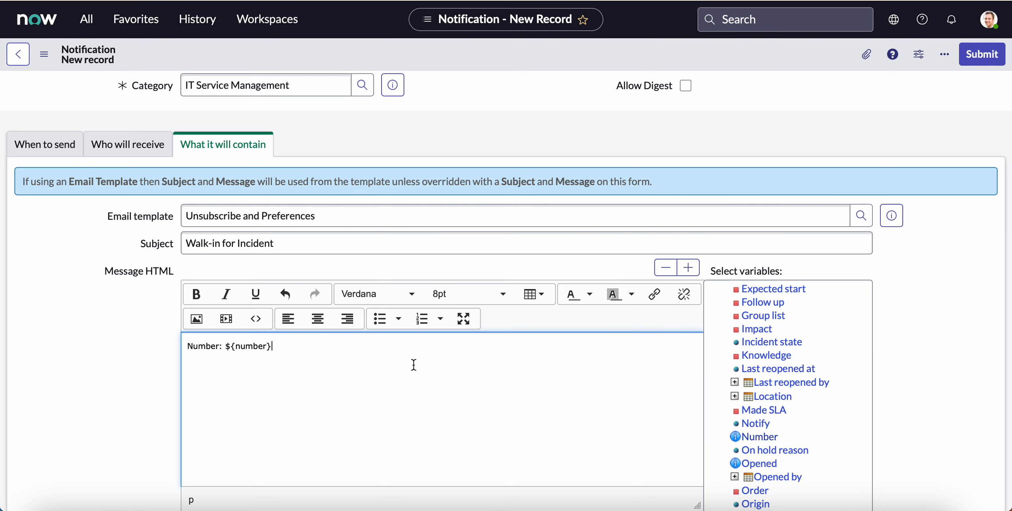
# Copy the ${number} variable to the end of the subject and clear the line from the message body.
pyautogui.moveTo(226, 346); pyautogui.dragTo(271, 348)
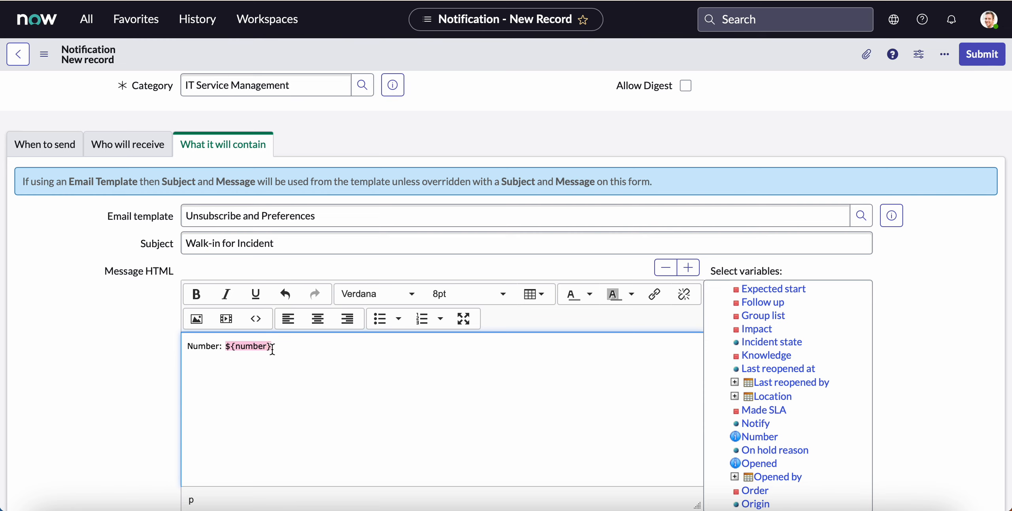
pyautogui.click(285, 243)
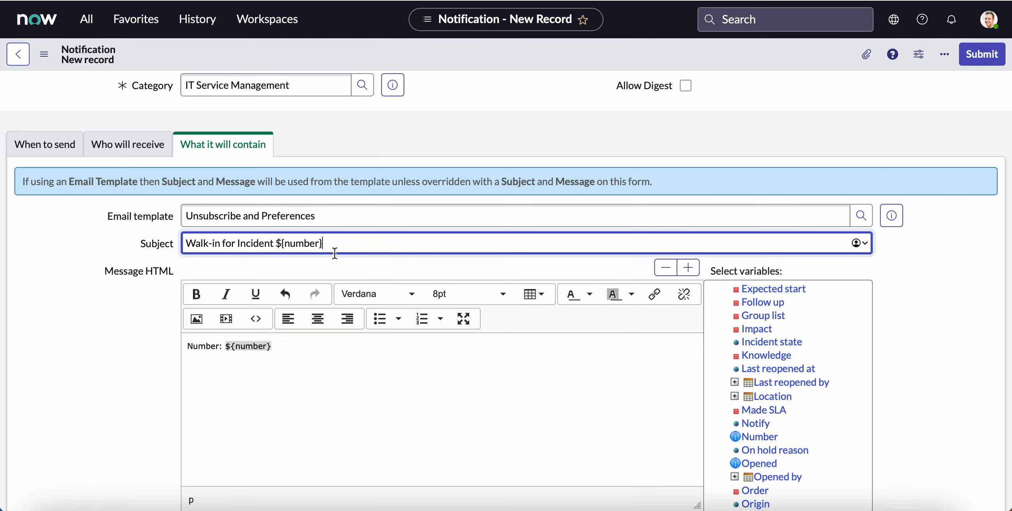
pyautogui.click(281, 348)
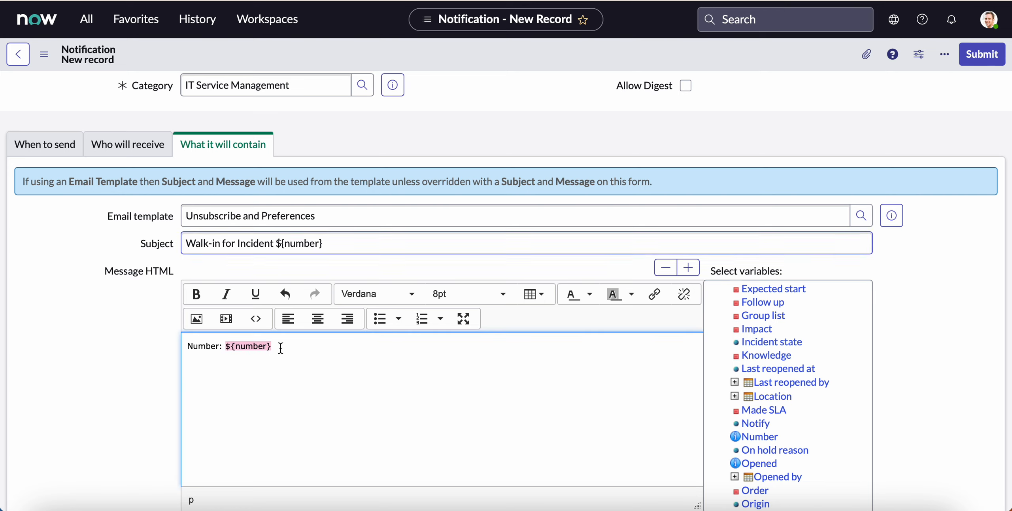
pyautogui.moveTo(282, 348); pyautogui.dragTo(172, 349)
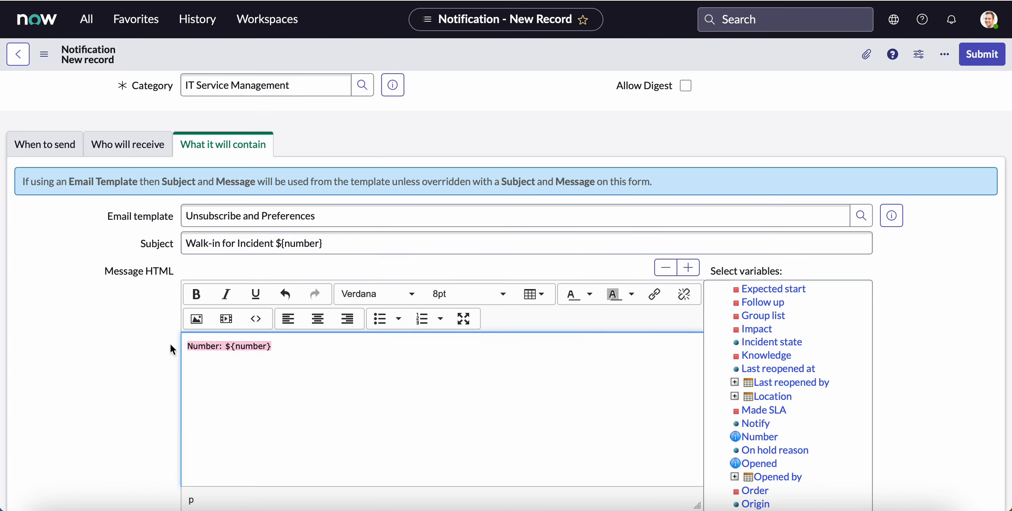
pyautogui.press('BackSpace')
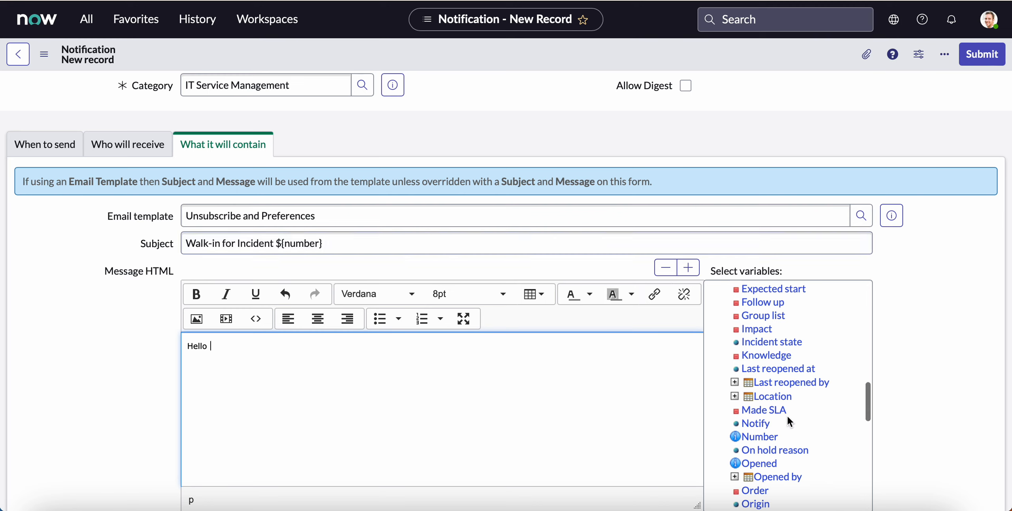
# Begin the message with "Hello ${assignment_group}" using the Assignment group variable, removing its inserted label.
pyautogui.scroll(10, 789, 421)
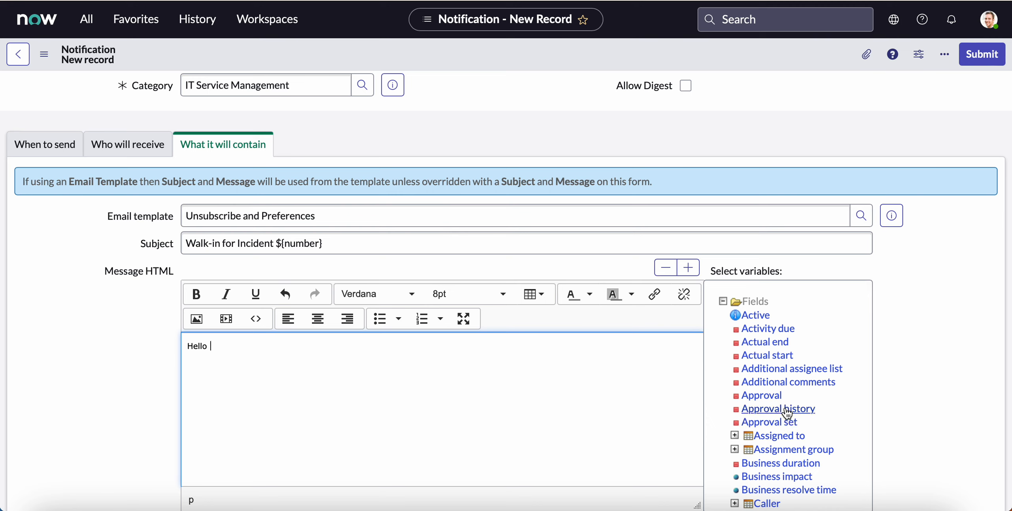
pyautogui.scroll(-1, 787, 415)
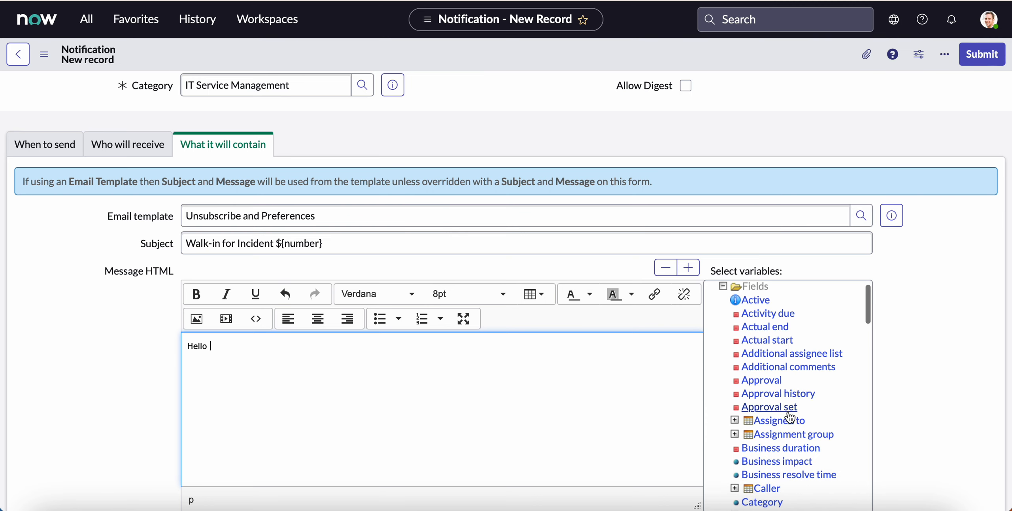
pyautogui.click(803, 442)
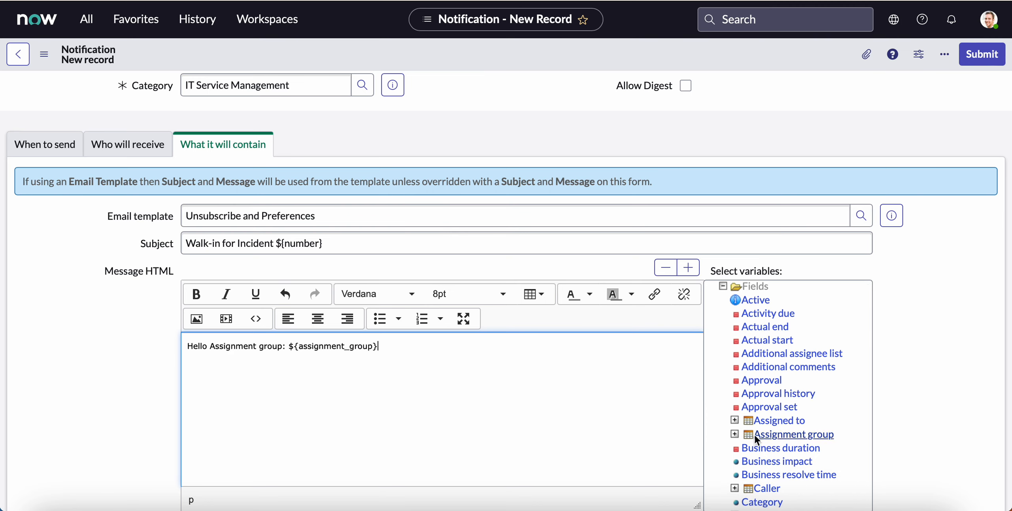
pyautogui.moveTo(290, 348); pyautogui.dragTo(210, 348)
pyautogui.press('BackSpace')
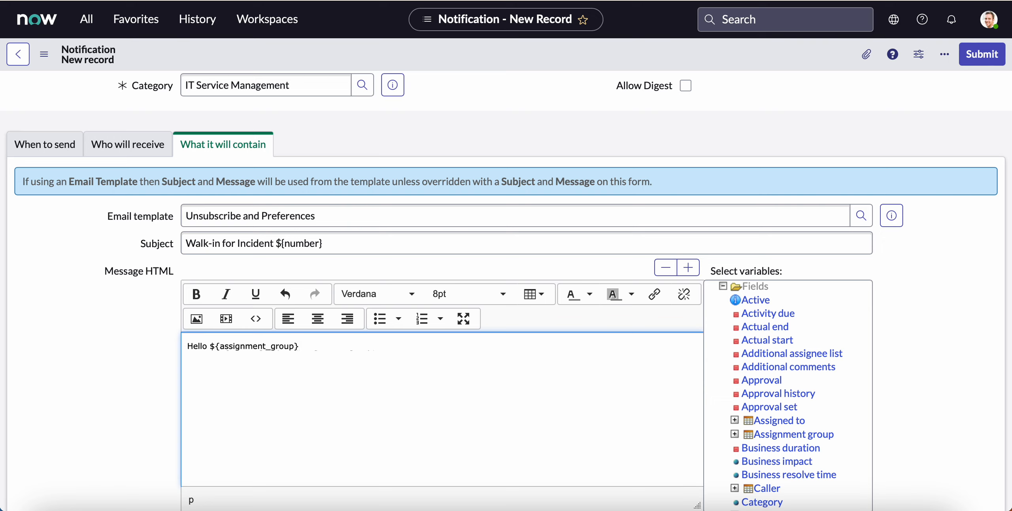
# Add a comma after the greeting, followed by the lines "There was a walk in incident that was created." and "Incident number is".
pyautogui.click(339, 346)
pyautogui.write(', ')
pyautogui.write(' wa')
pyautogui.write('s a walk')
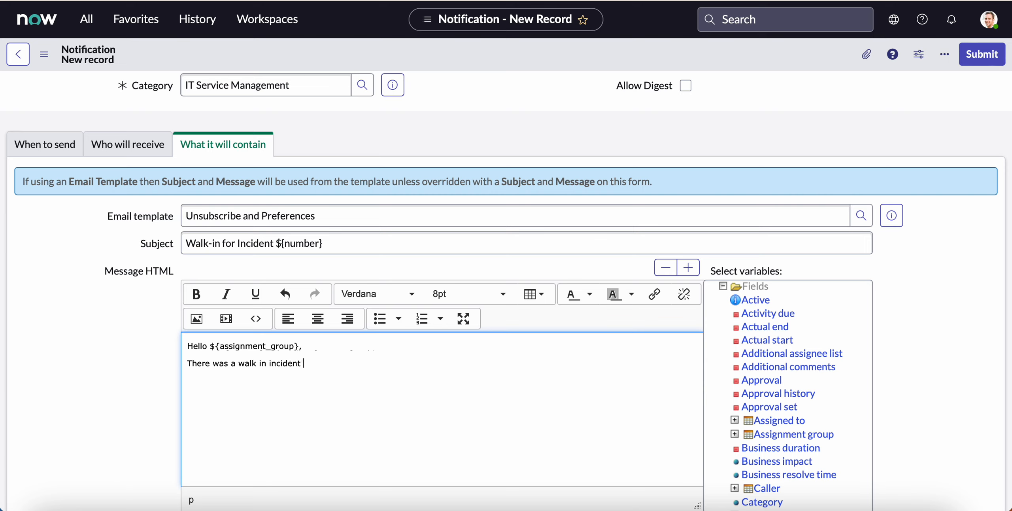
pyautogui.write('in incident that was created. Inciden')
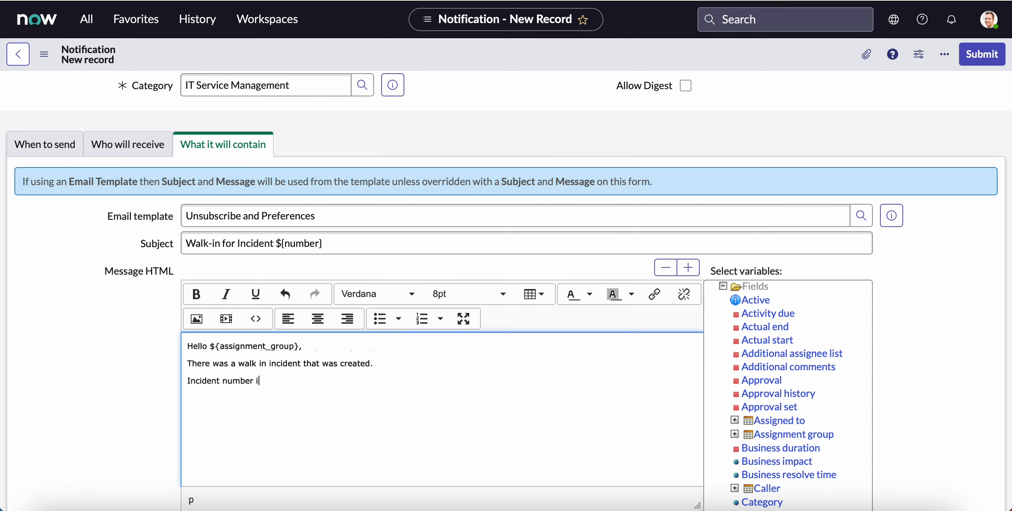
# Copy ${number} from the subject to the end of the "Incident number is" line and close the message with "Thank you!".
pyautogui.moveTo(324, 244); pyautogui.dragTo(277, 245)
pyautogui.press('super+c')
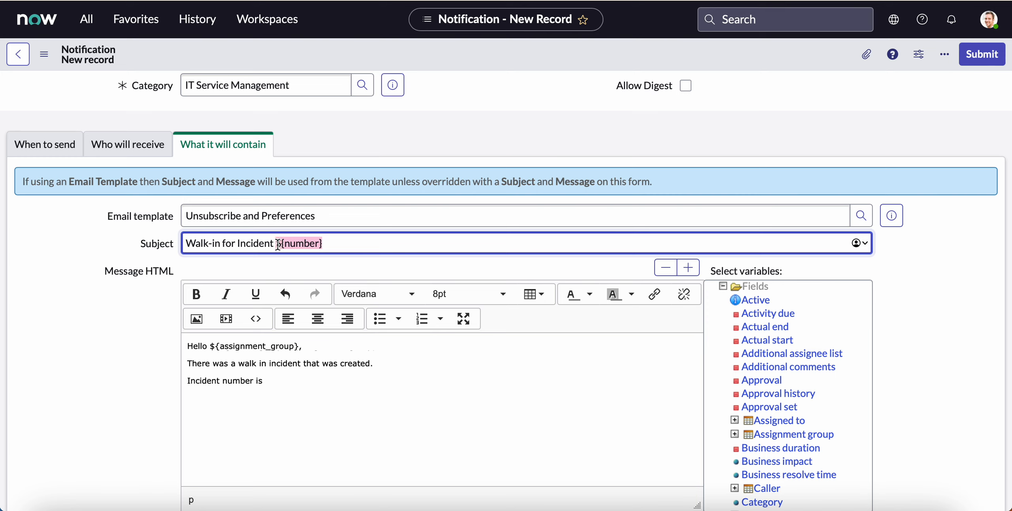
pyautogui.click(303, 377)
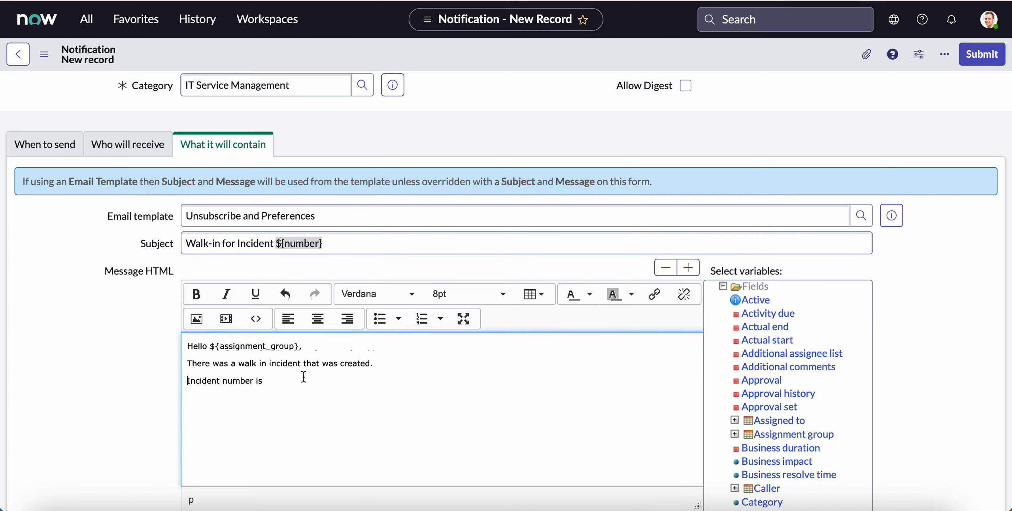
pyautogui.press('super+v')
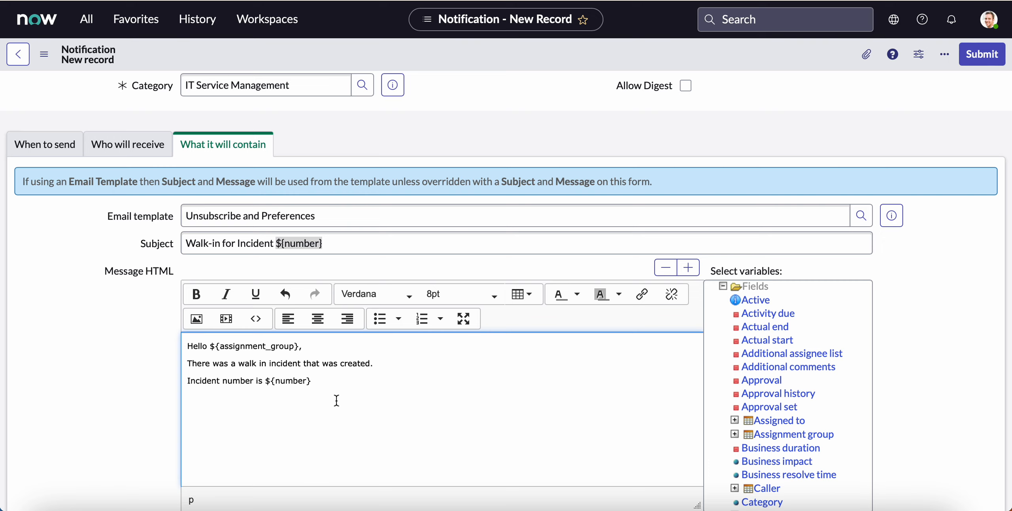
pyautogui.write('Thank you!')
# Examine the related fields under Assignment group and Assigned to in the variable list, and collapse both again.
pyautogui.scroll(-2, 775, 417)
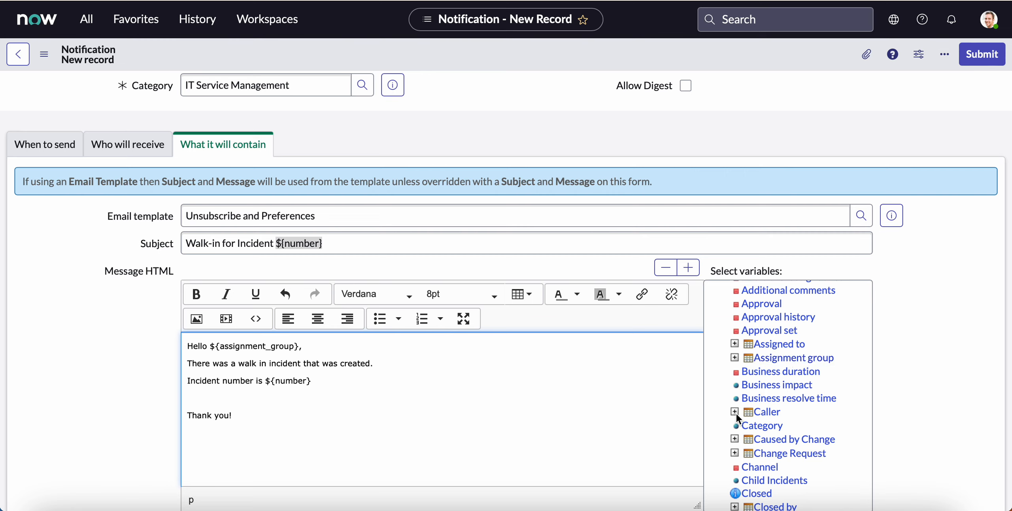
pyautogui.click(735, 358)
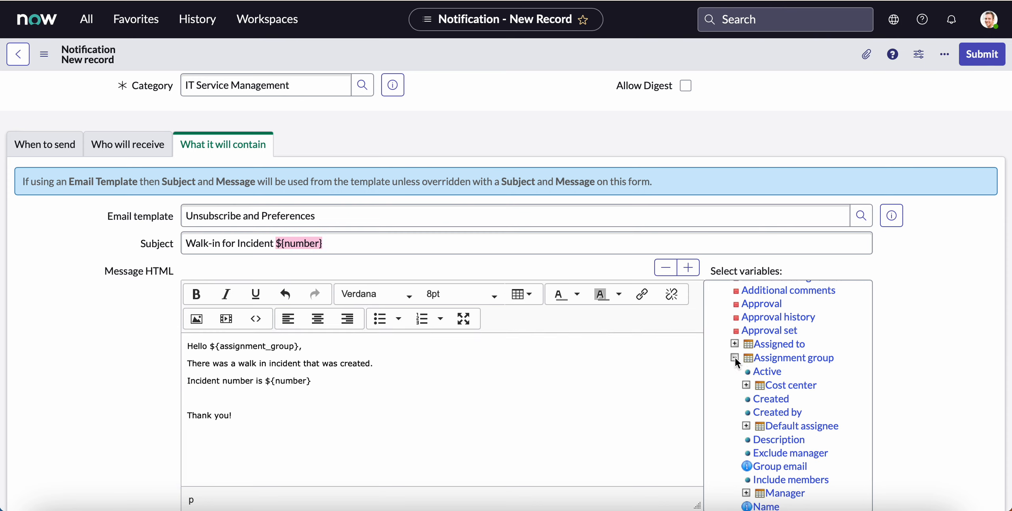
pyautogui.scroll(-2, 769, 439)
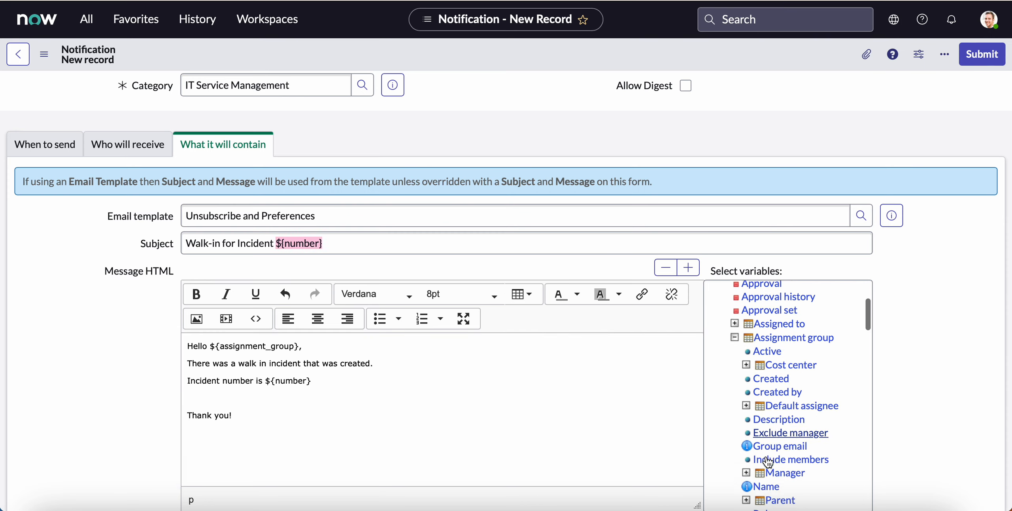
pyautogui.scroll(1, 767, 458)
pyautogui.scroll(2, 767, 462)
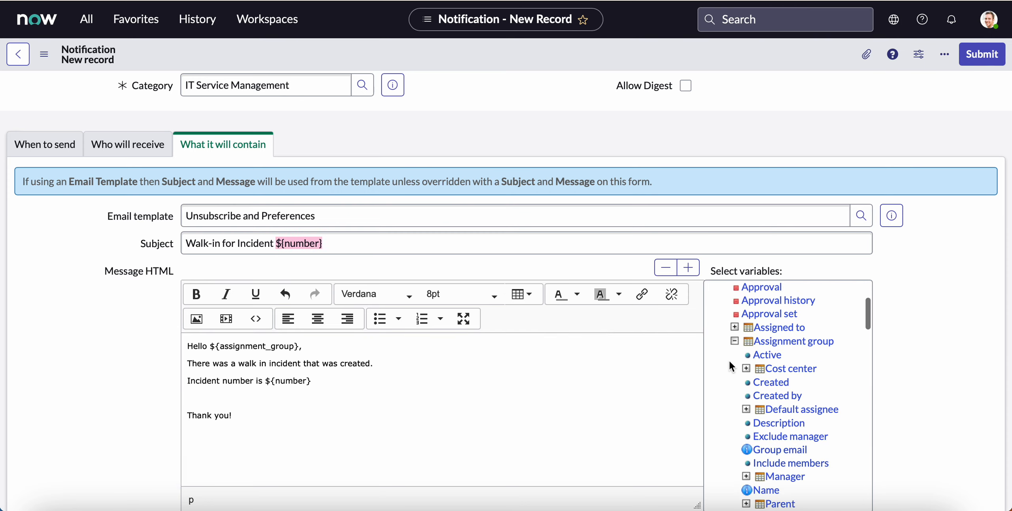
pyautogui.click(735, 340)
pyautogui.click(734, 328)
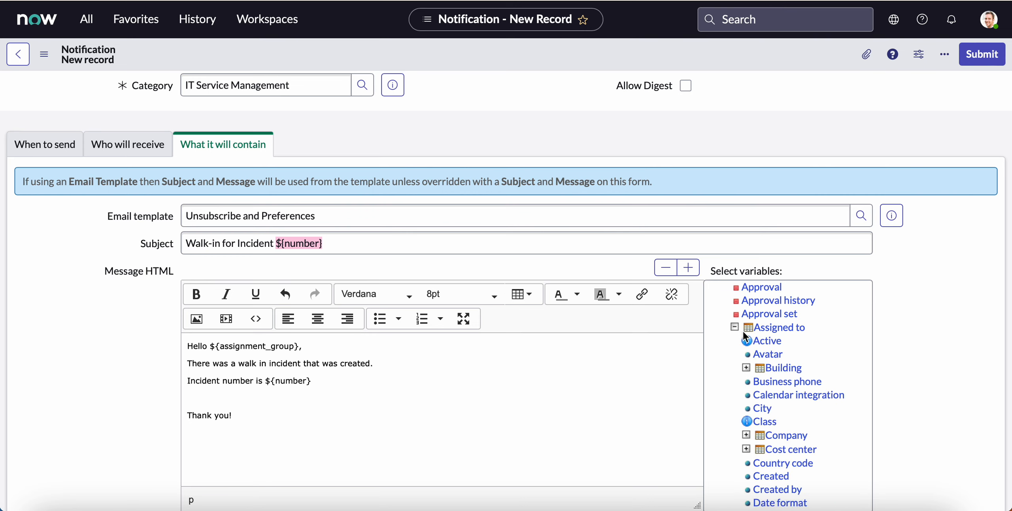
pyautogui.click(734, 328)
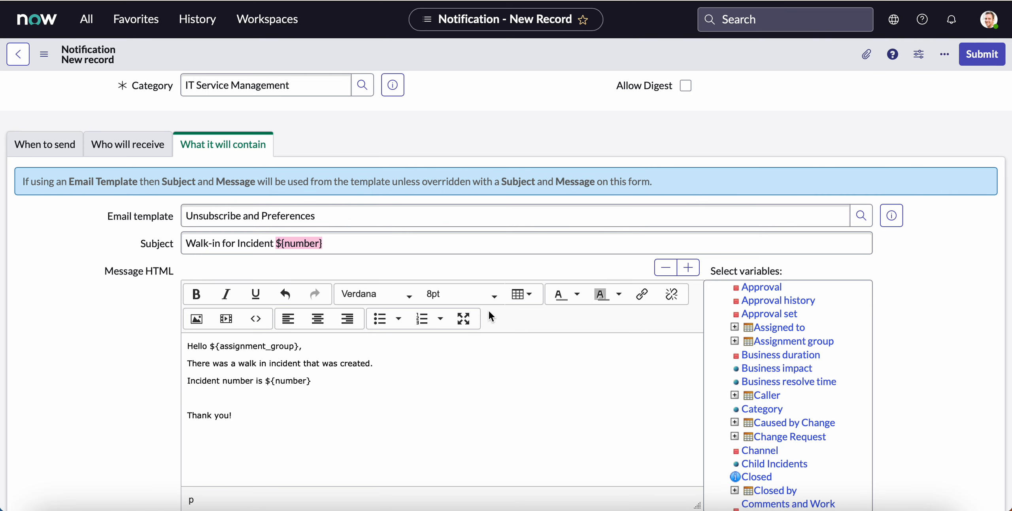
# Save the new Walk-in notification record and stay on its form.
pyautogui.scroll(2, 466, 319)
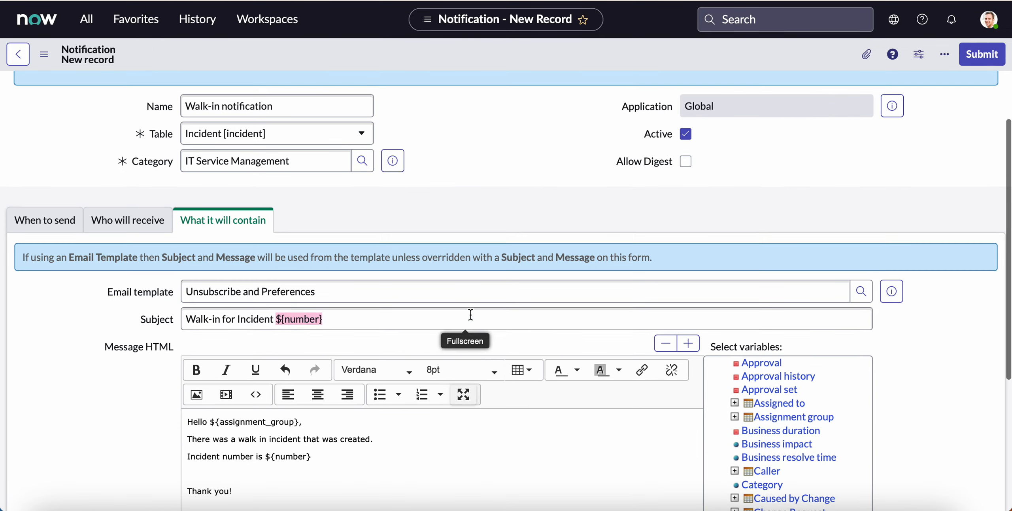
pyautogui.rightClick(545, 57)
pyautogui.click(573, 67)
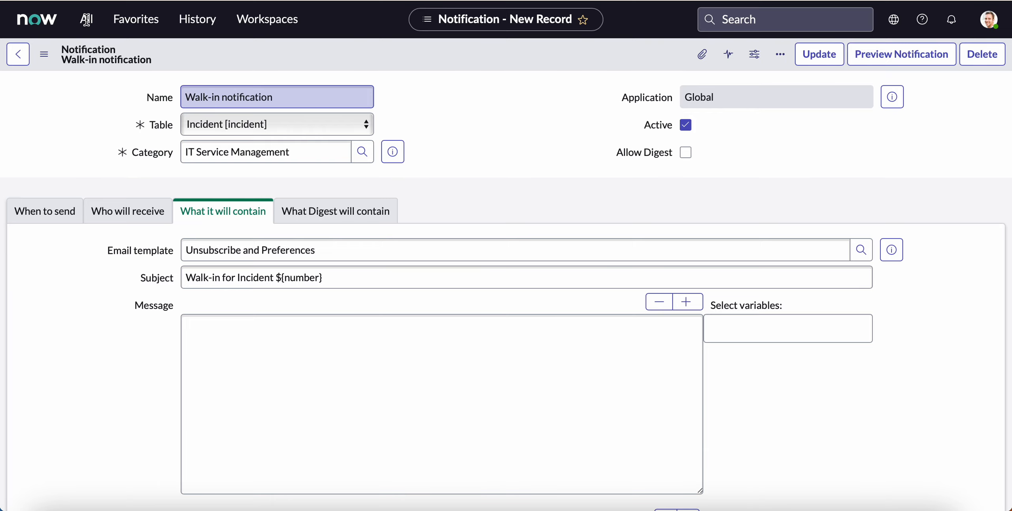
# Find the incident modules in the navigator, open the list of all incidents and start a new incident record.
pyautogui.click(87, 21)
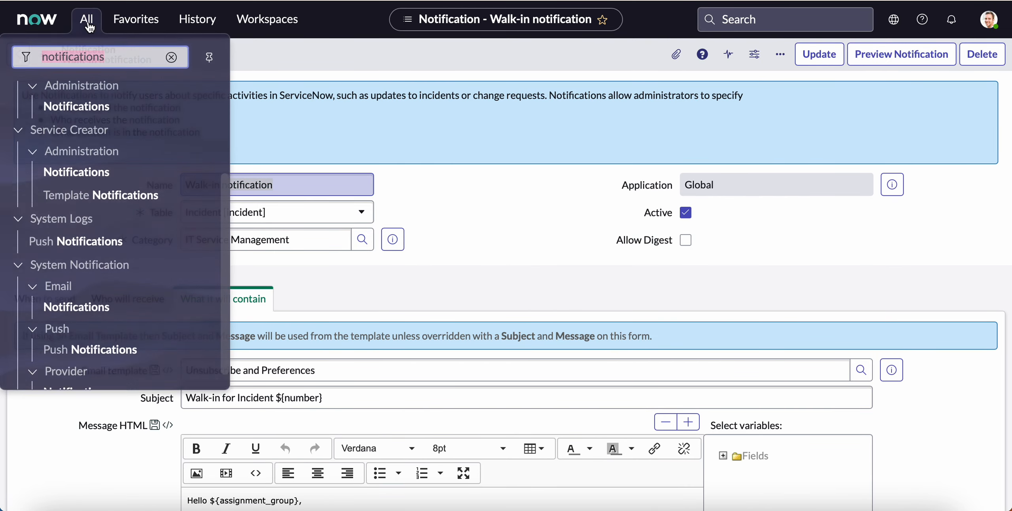
pyautogui.write('incice')
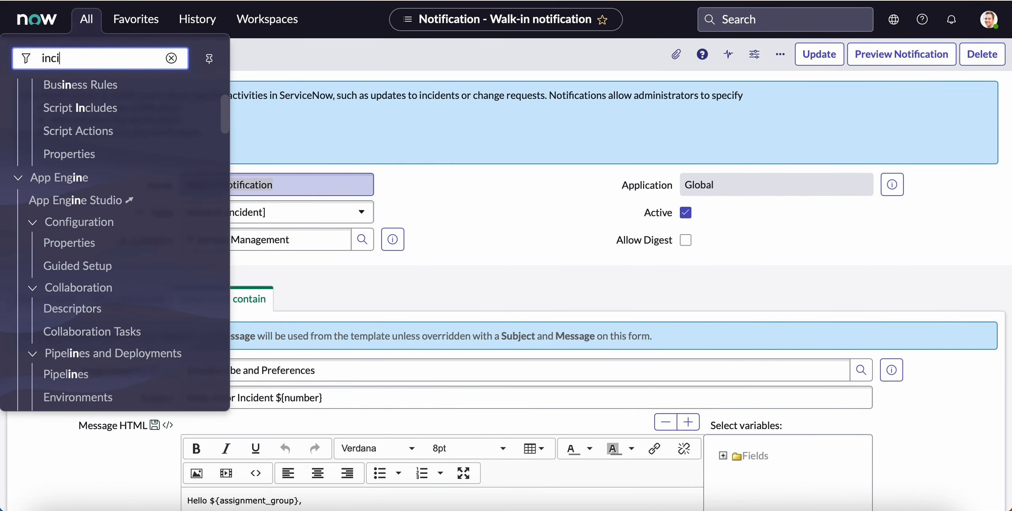
pyautogui.press('BackSpace')
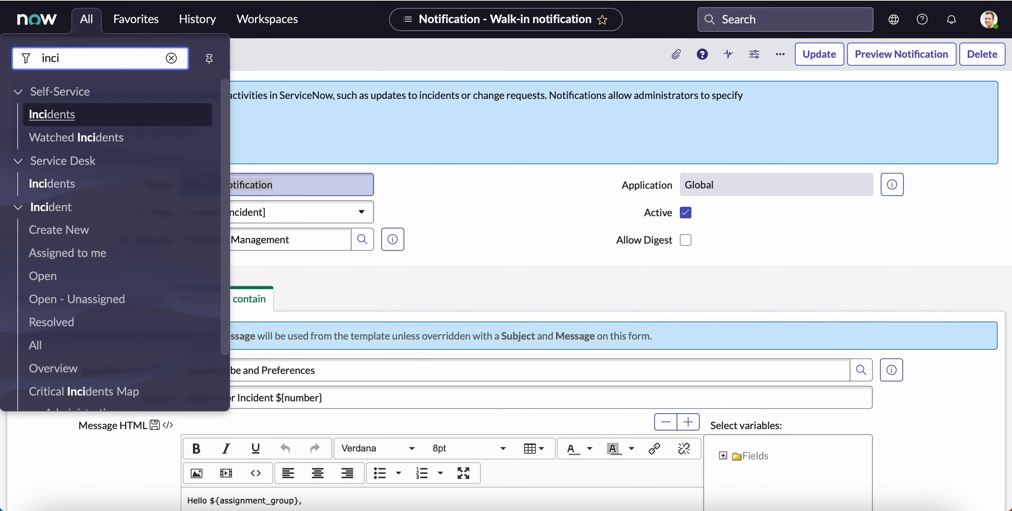
pyautogui.write('dent')
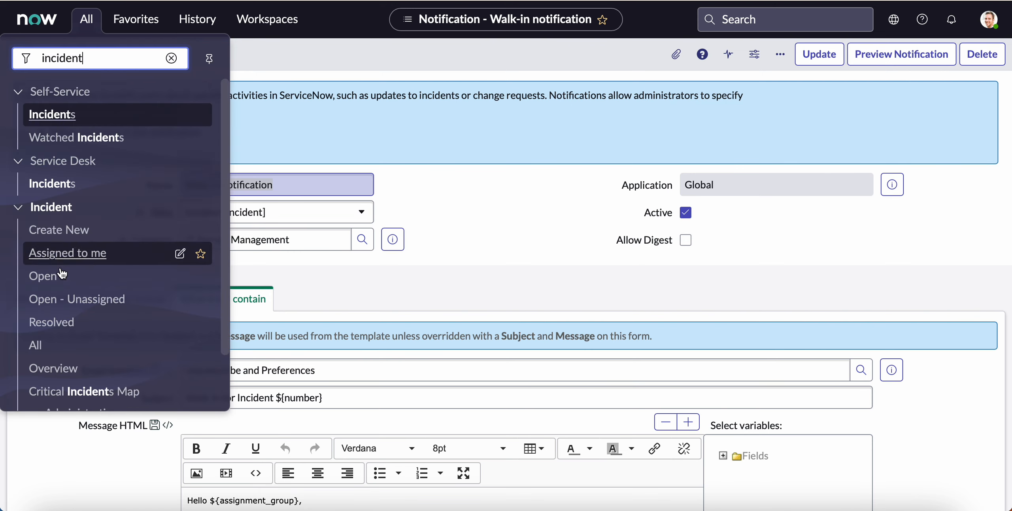
pyautogui.click(42, 345)
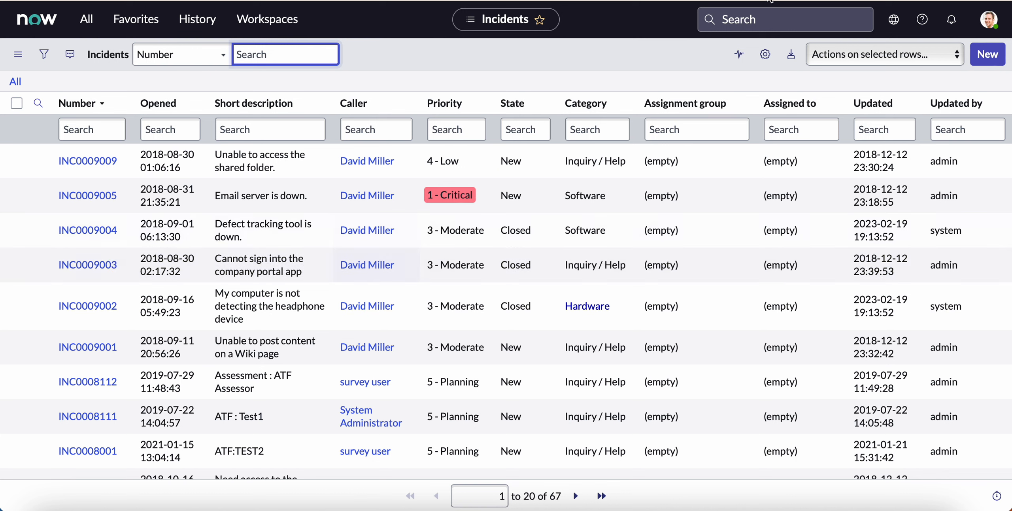
pyautogui.click(987, 54)
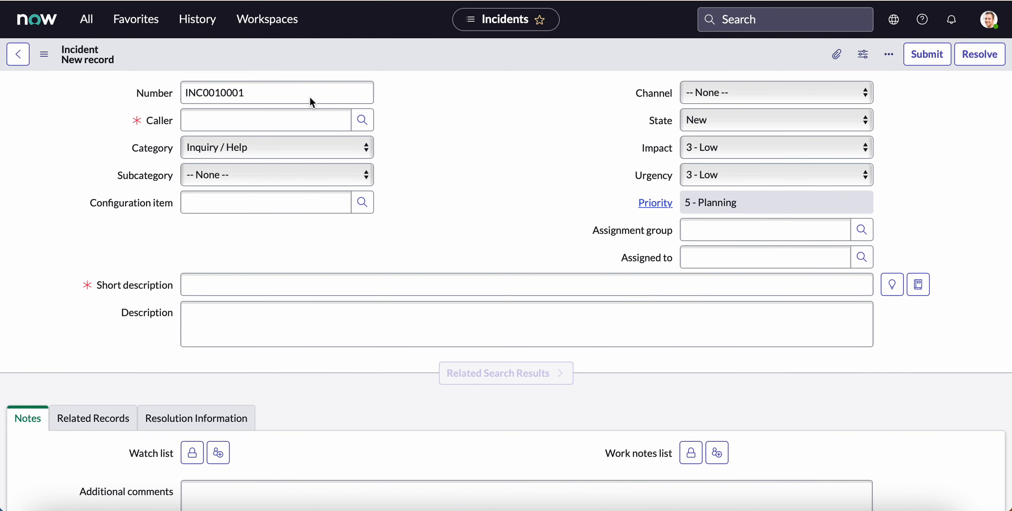
# Set the incident's caller to System Administrator, its subcategory to Antivirus and its short description to "Testing walk in".
pyautogui.click(249, 121)
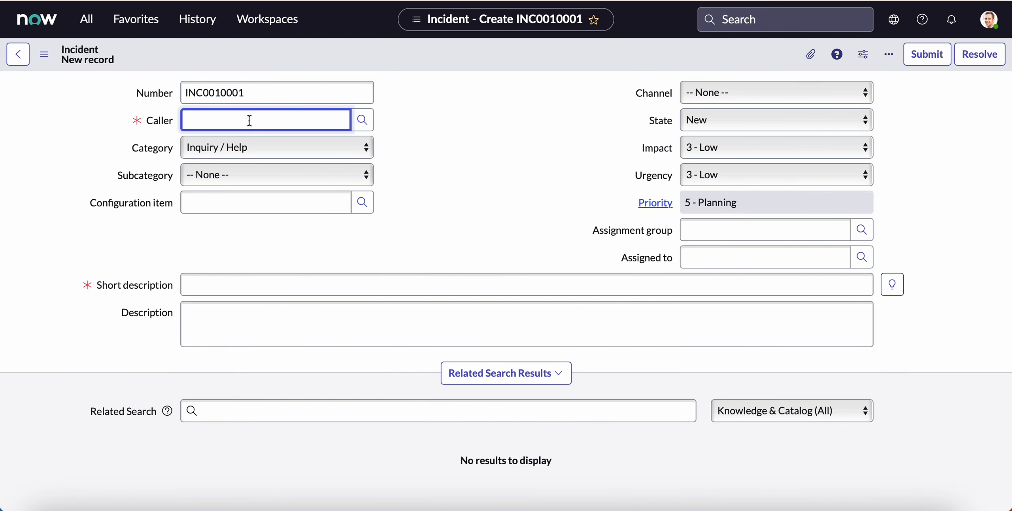
pyautogui.write('sys')
pyautogui.click(255, 153)
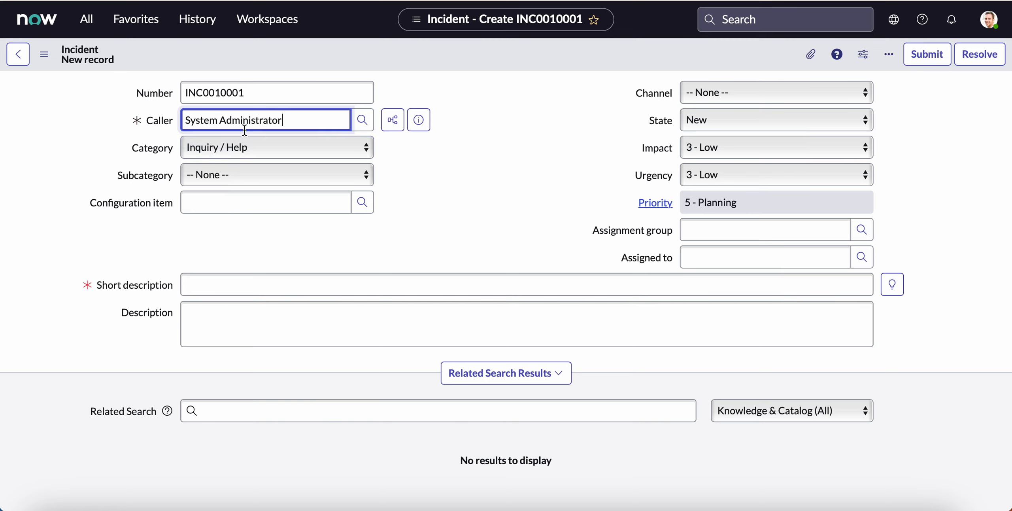
pyautogui.click(238, 180)
pyautogui.click(237, 190)
pyautogui.click(213, 206)
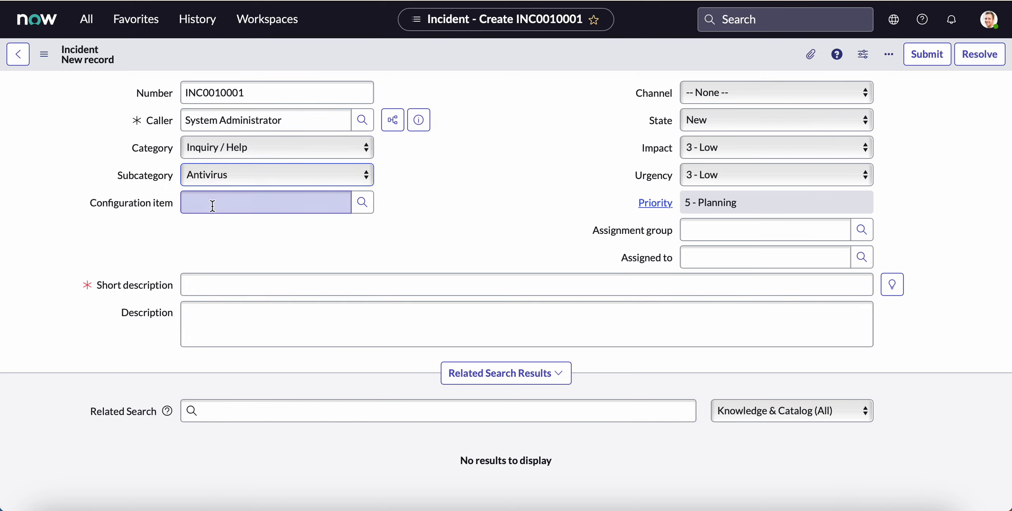
pyautogui.click(195, 284)
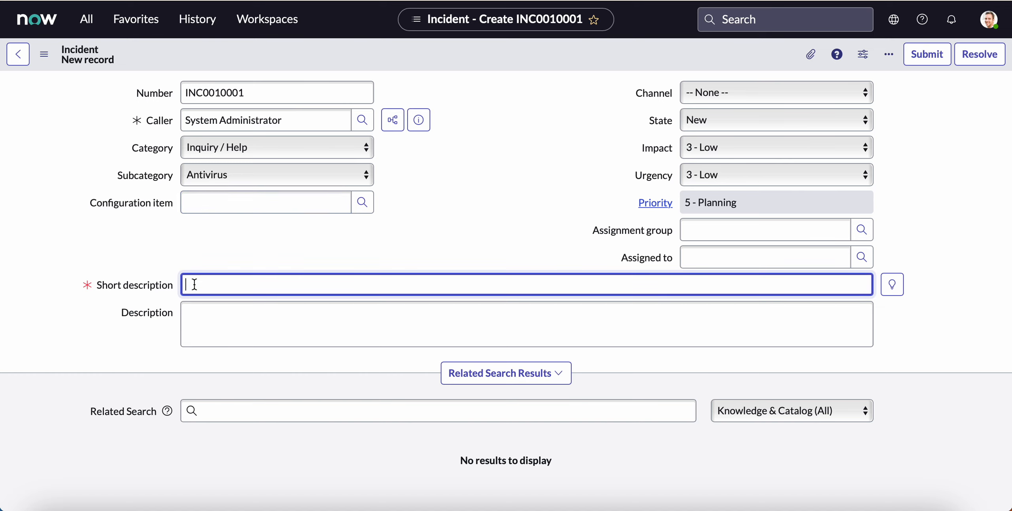
pyautogui.write('Testing walk in')
# Set the incident's channel to Walk-in and its assignment group to Incident Management.
pyautogui.click(729, 90)
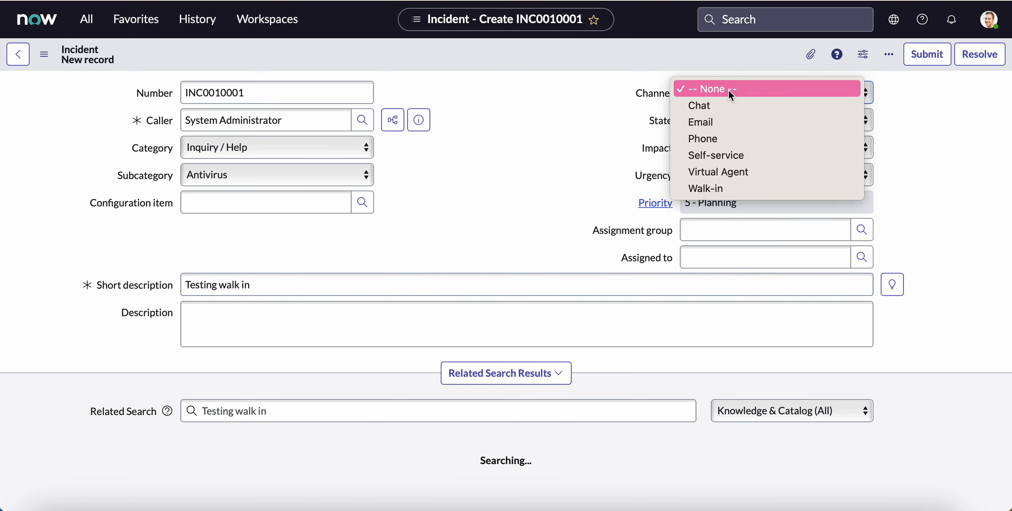
pyautogui.click(724, 187)
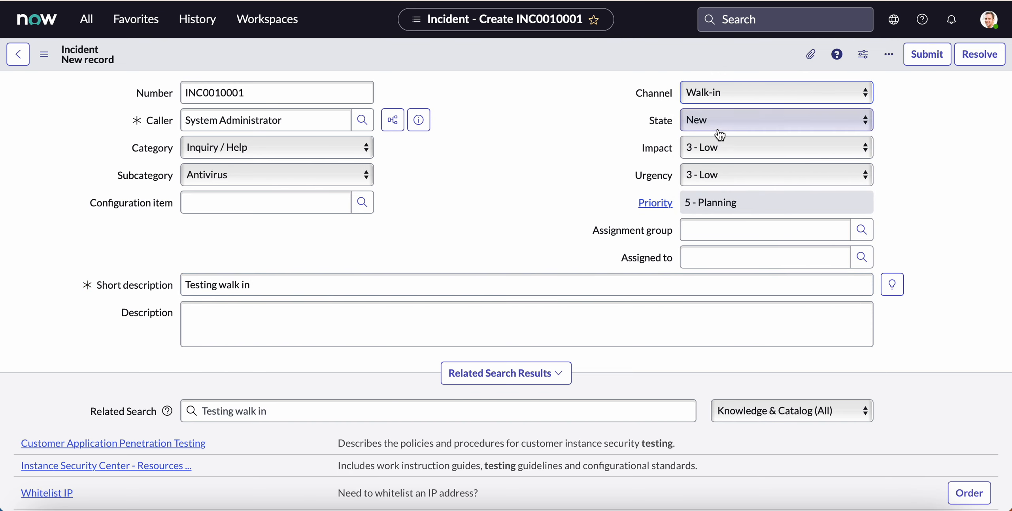
pyautogui.click(714, 229)
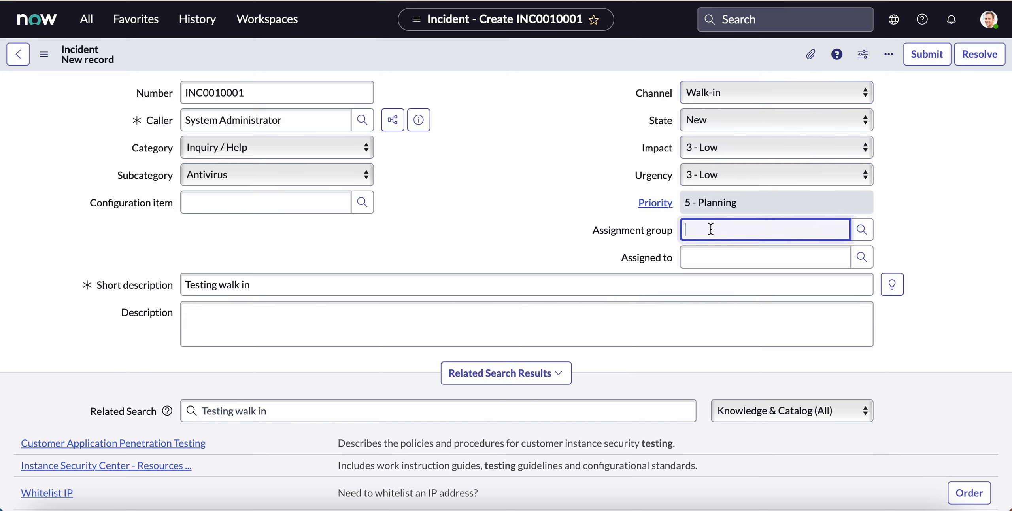
pyautogui.write('inci')
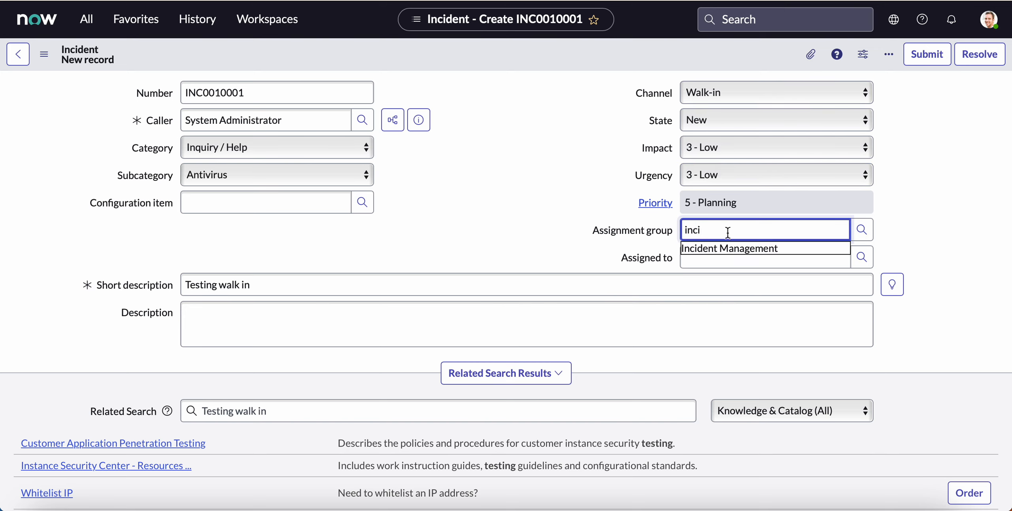
pyautogui.click(710, 248)
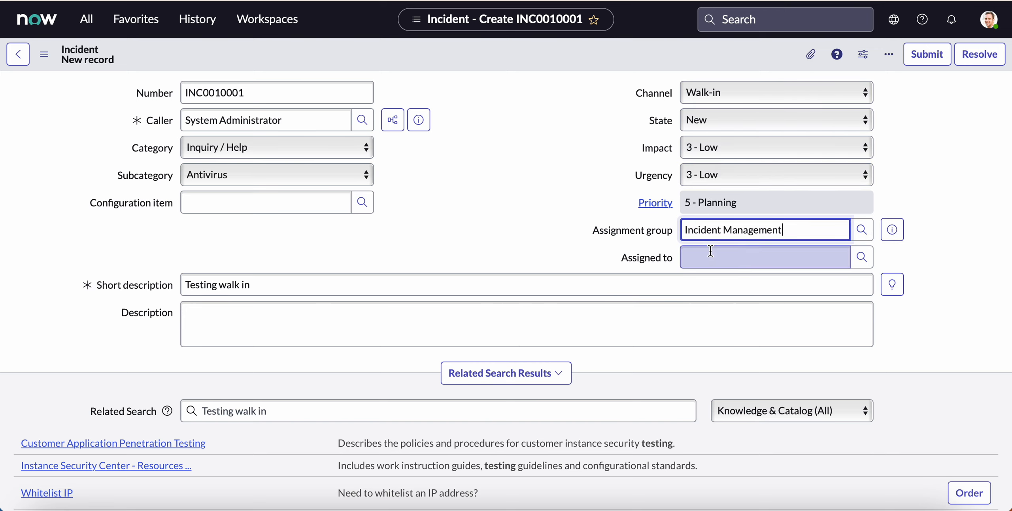
# Recheck the selected channel option and save the new incident while staying on its form.
pyautogui.click(727, 95)
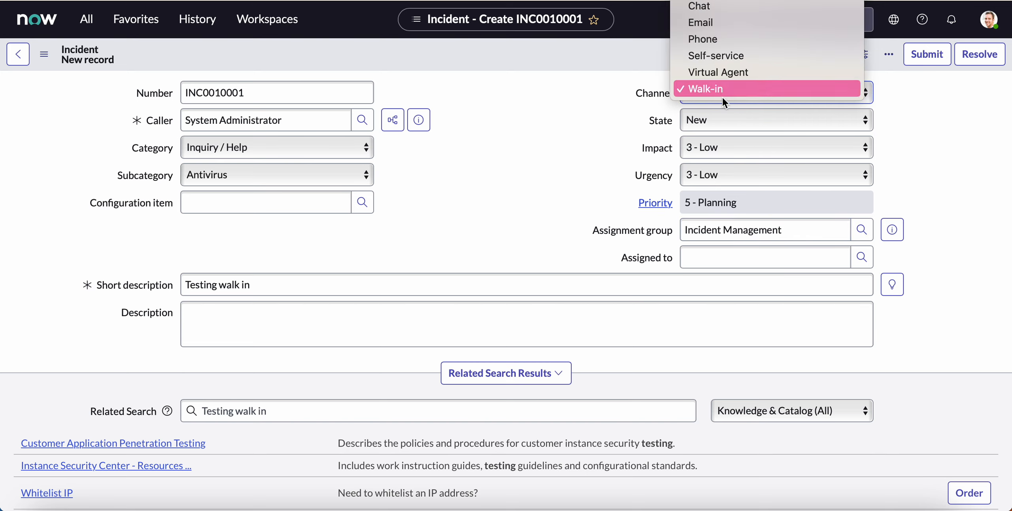
pyautogui.click(571, 125)
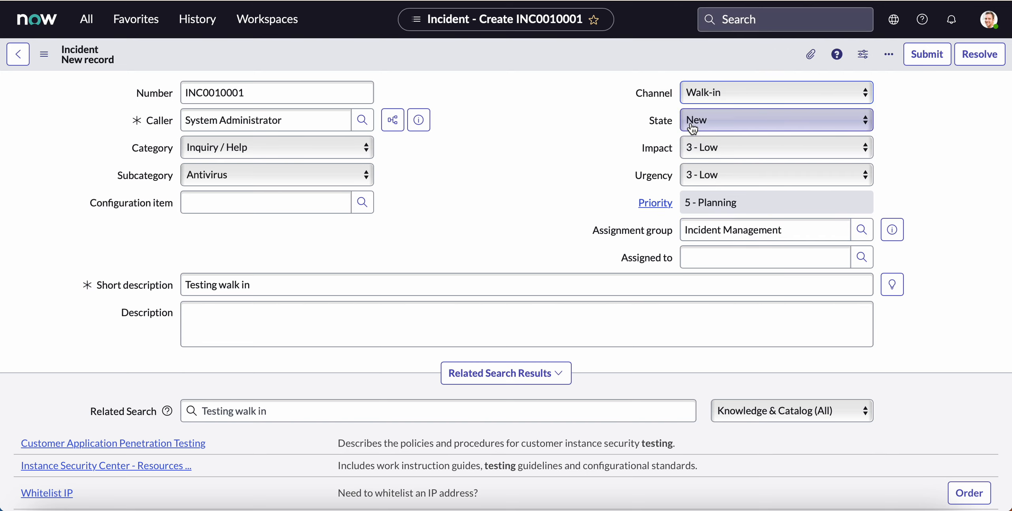
pyautogui.rightClick(506, 57)
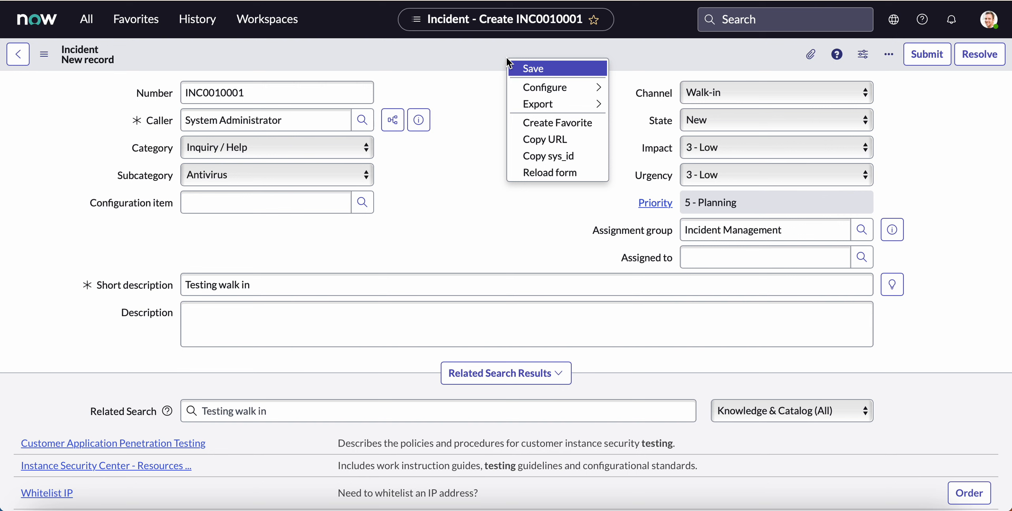
pyautogui.click(542, 68)
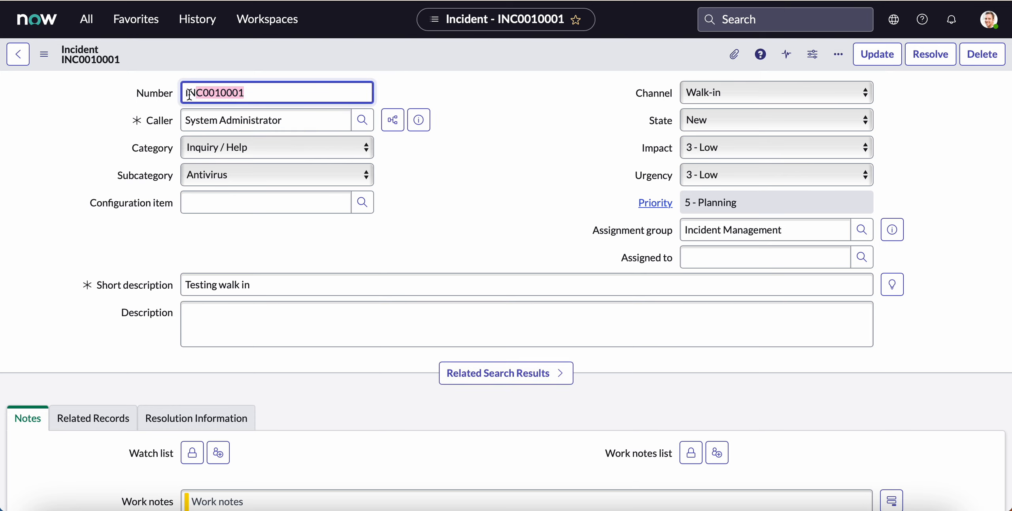
# Open the Emails log under System Logs and filter the subject column with *INC0010001.
pyautogui.click(86, 19)
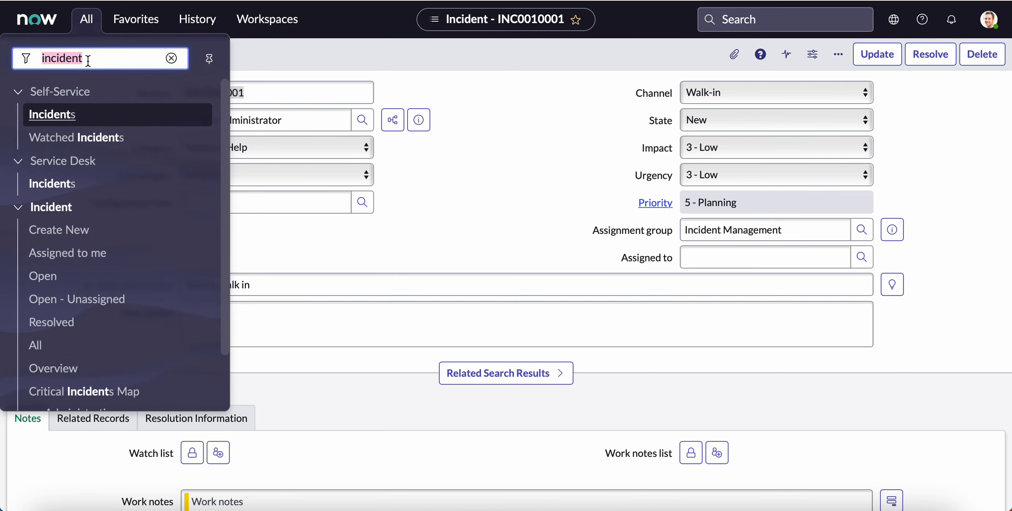
pyautogui.write('emails')
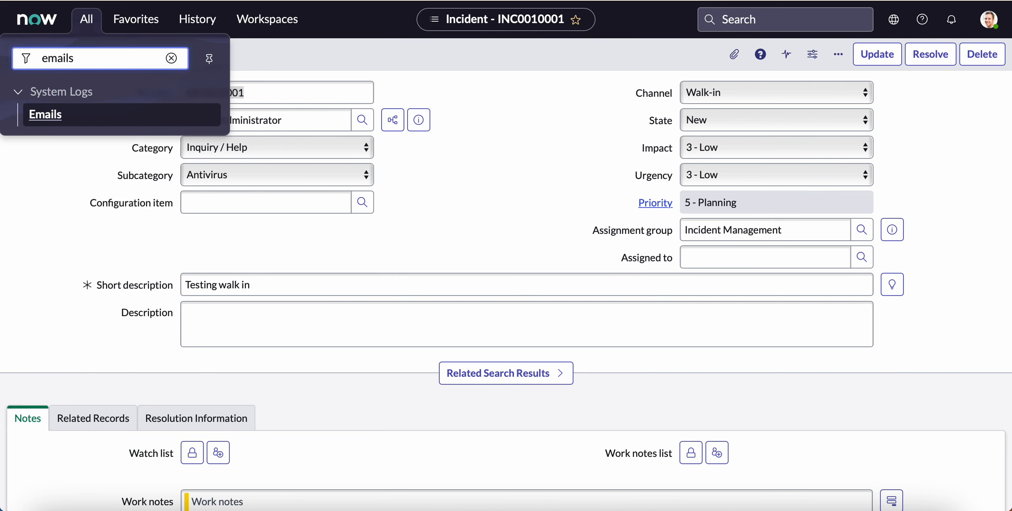
pyautogui.click(47, 114)
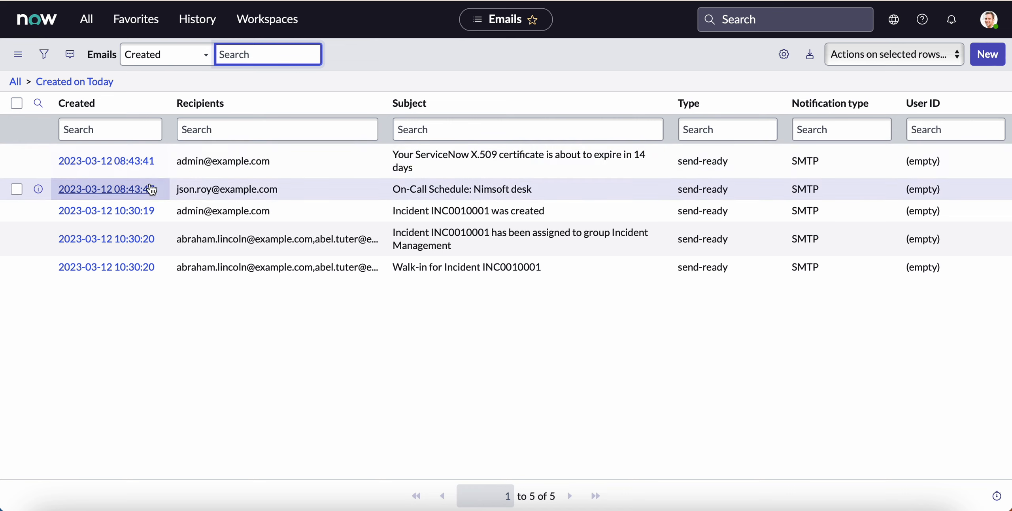
pyautogui.click(430, 128)
pyautogui.write('*INC0010001')
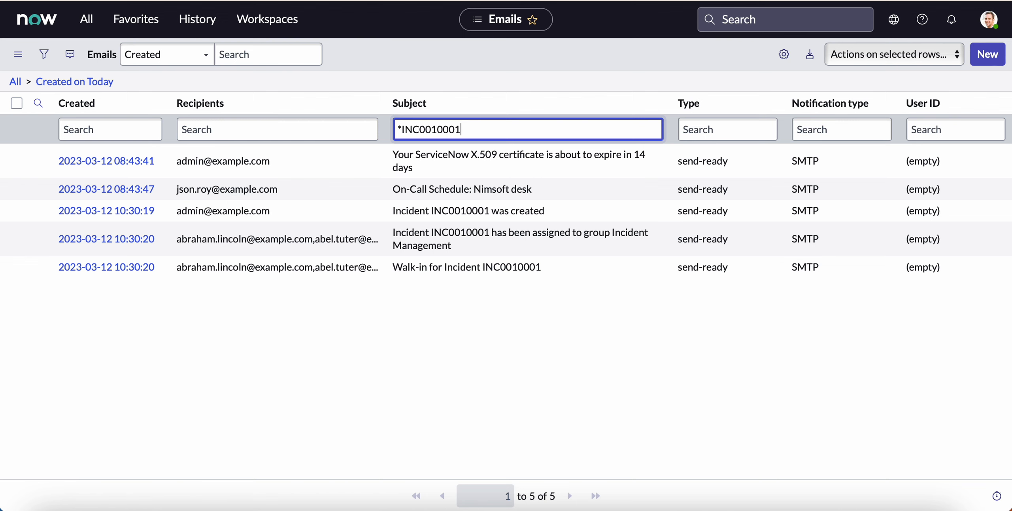
pyautogui.press('Return')
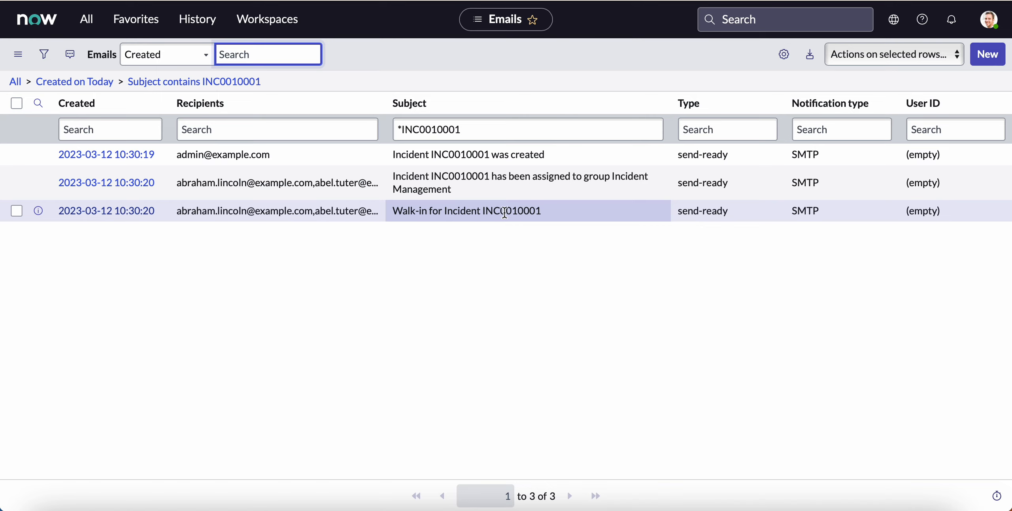
# Open the "Walk-in for Incident INC0010001" email record and inspect its recipients.
pyautogui.click(96, 212)
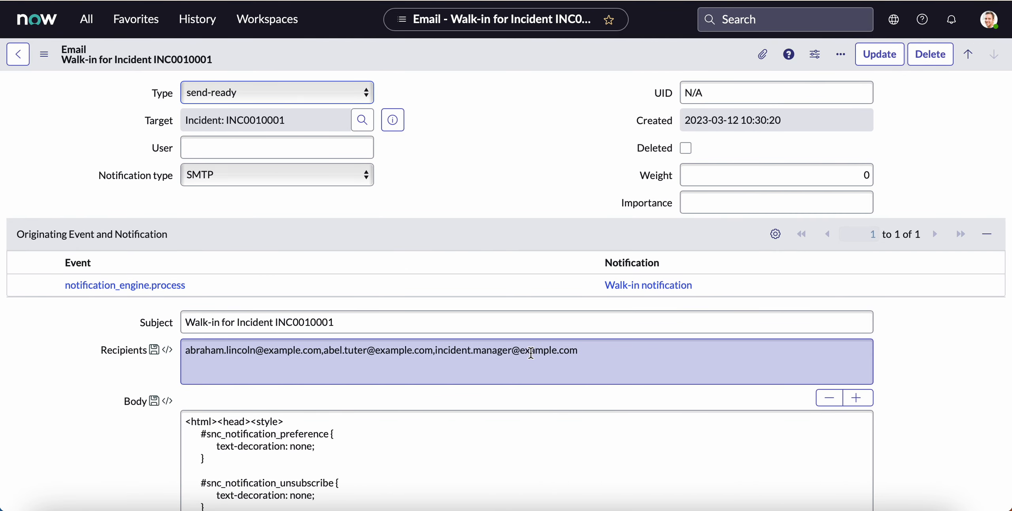
pyautogui.moveTo(437, 350); pyautogui.dragTo(578, 355)
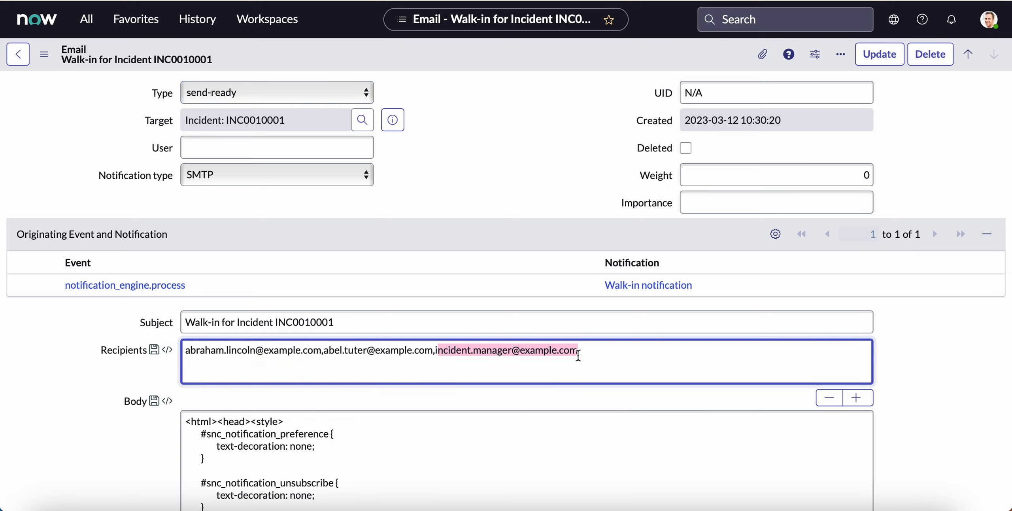
pyautogui.click(411, 200)
# Preview the walk-in email, check the incident number in its message, close the preview and review the record's fields.
pyautogui.scroll(-5, 400, 264)
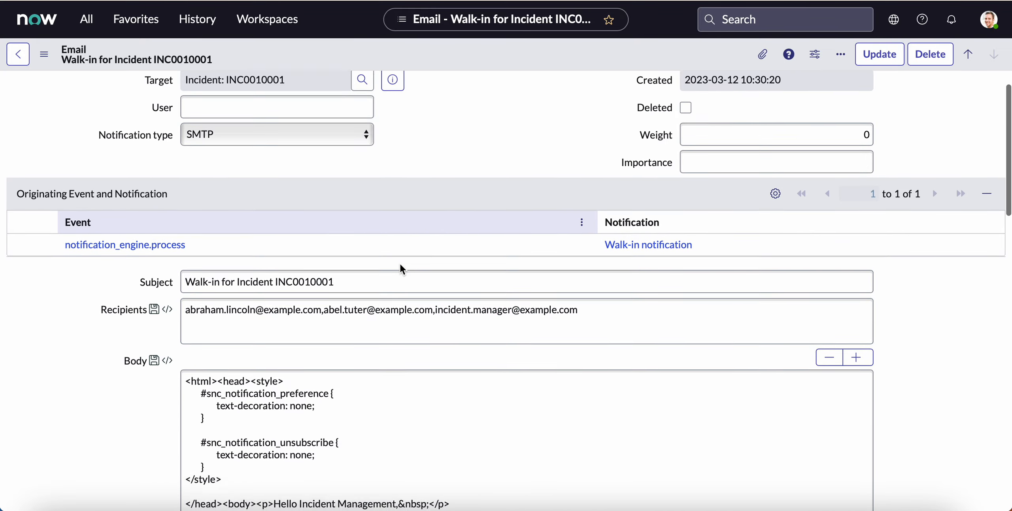
pyautogui.scroll(-15, 400, 262)
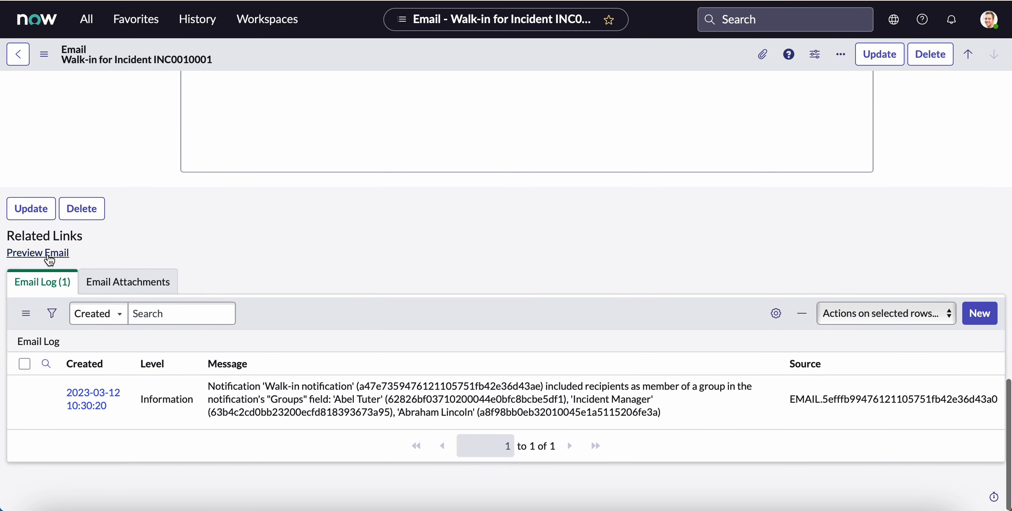
pyautogui.click(50, 260)
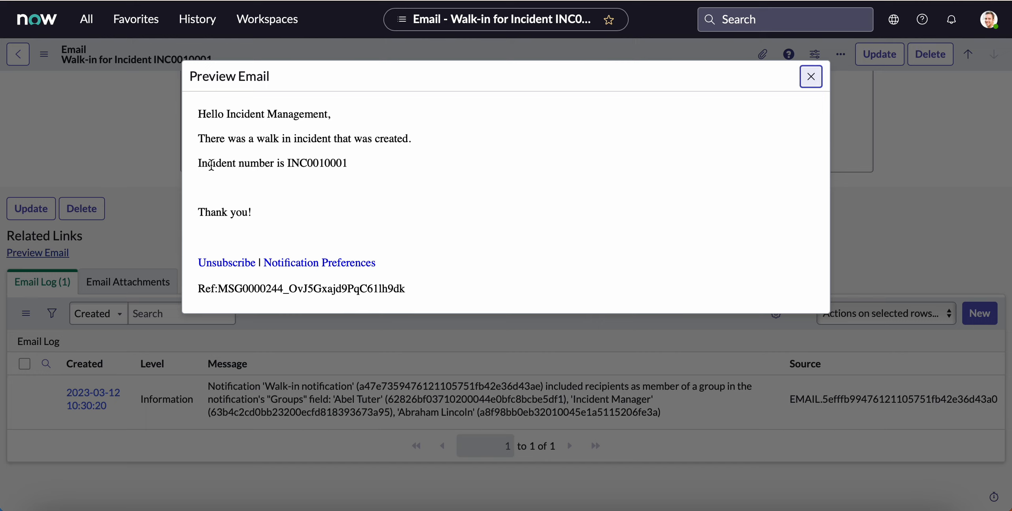
pyautogui.moveTo(288, 163); pyautogui.dragTo(349, 163)
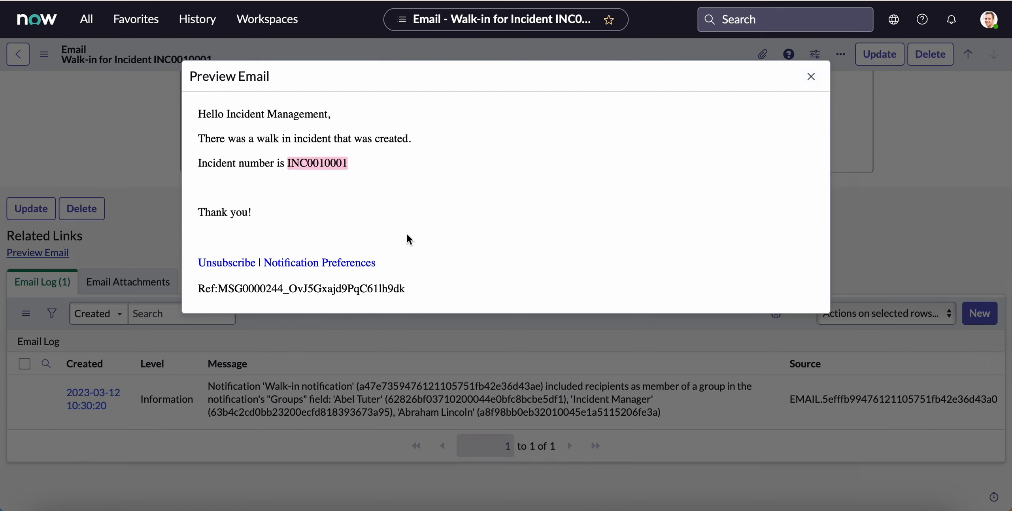
pyautogui.click(814, 81)
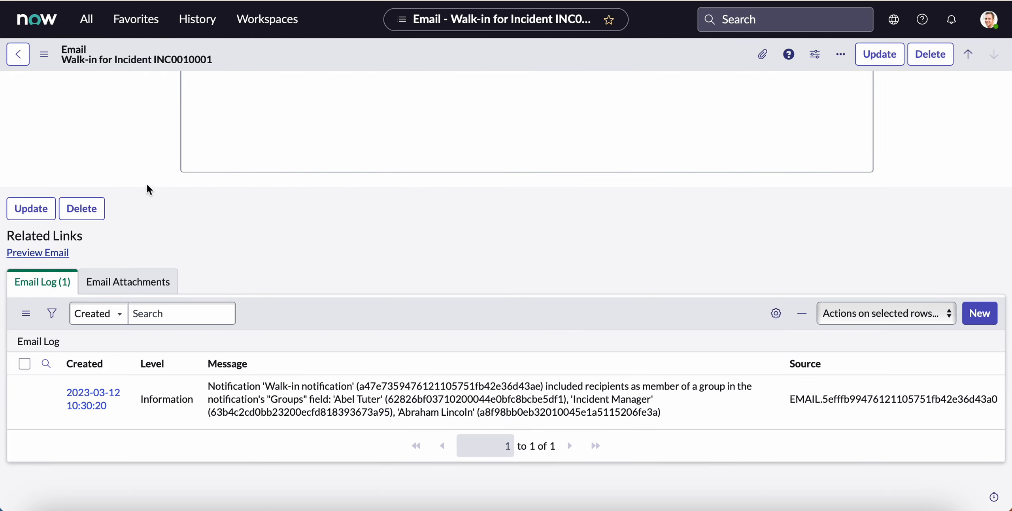
pyautogui.scroll(10, 180, 181)
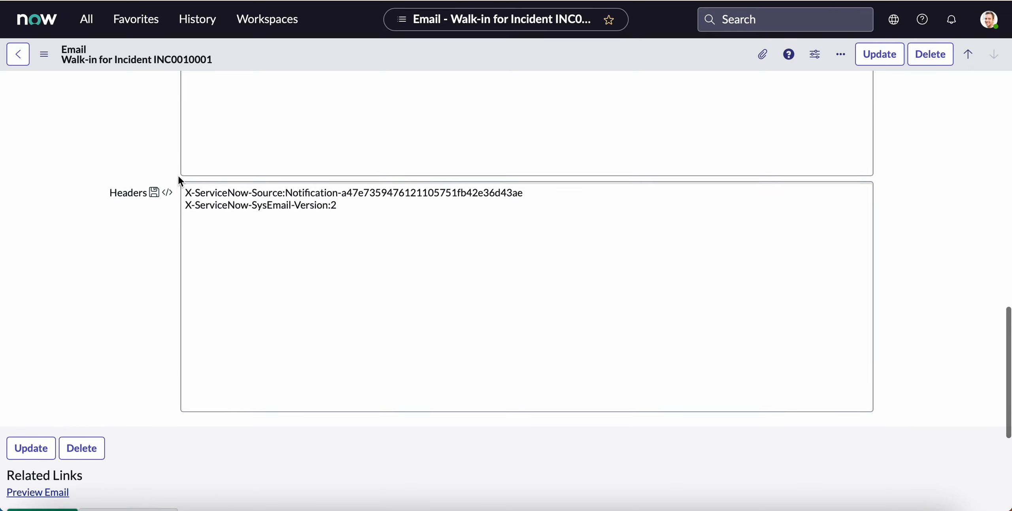
pyautogui.scroll(5, 180, 181)
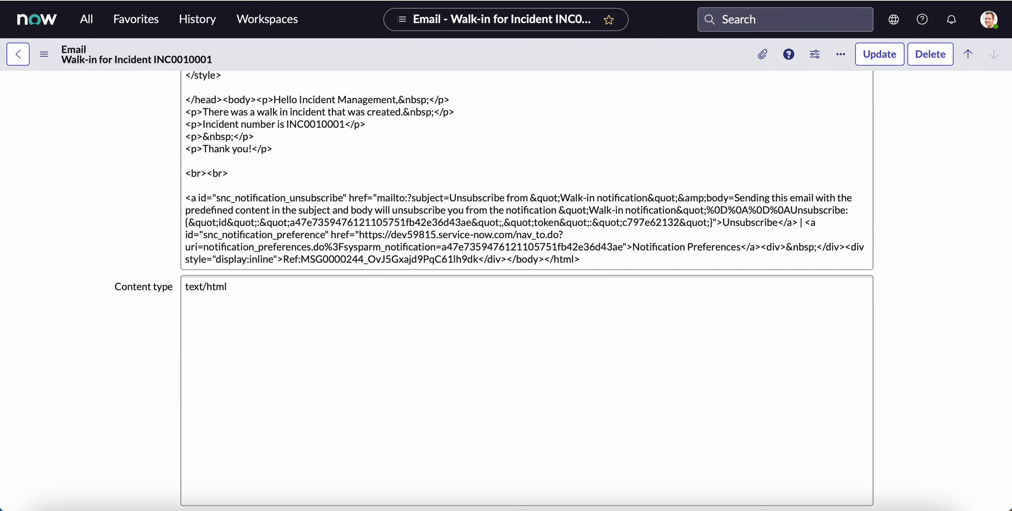
pyautogui.scroll(12, 100, 149)
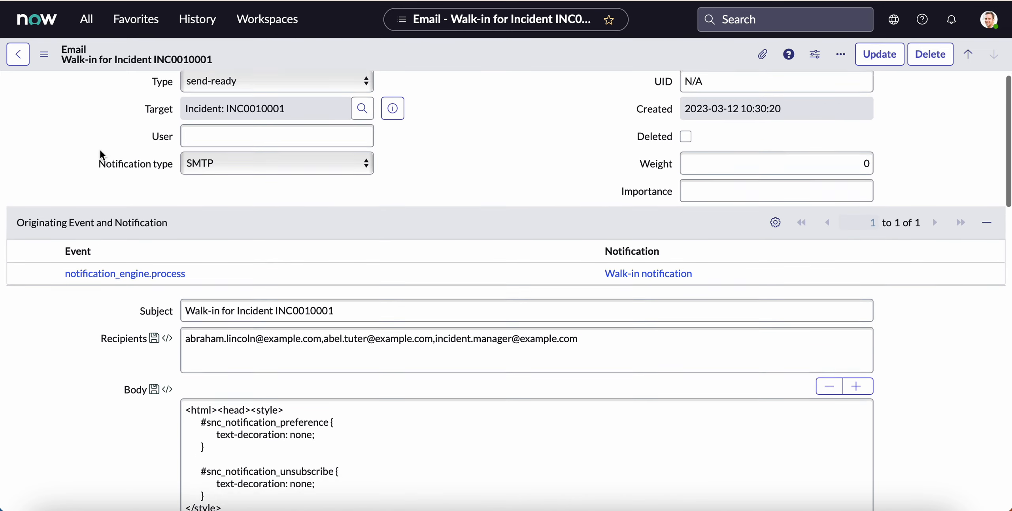